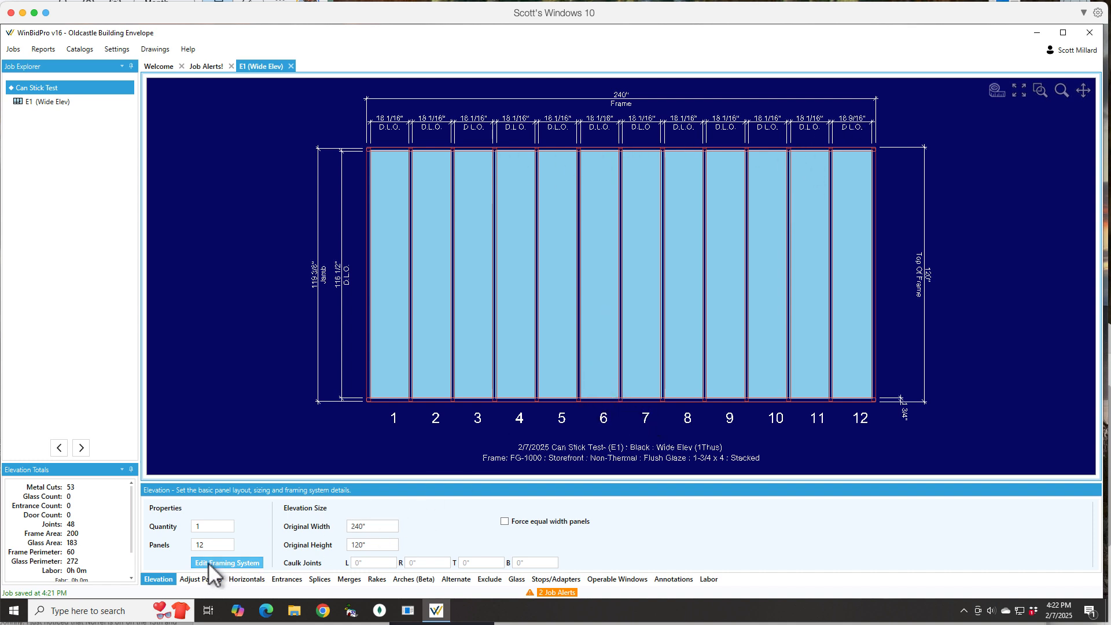
# - Set the elevation's original width to 330" and have splices applied automatically at usable stock lengths
pyautogui.click(388, 528)
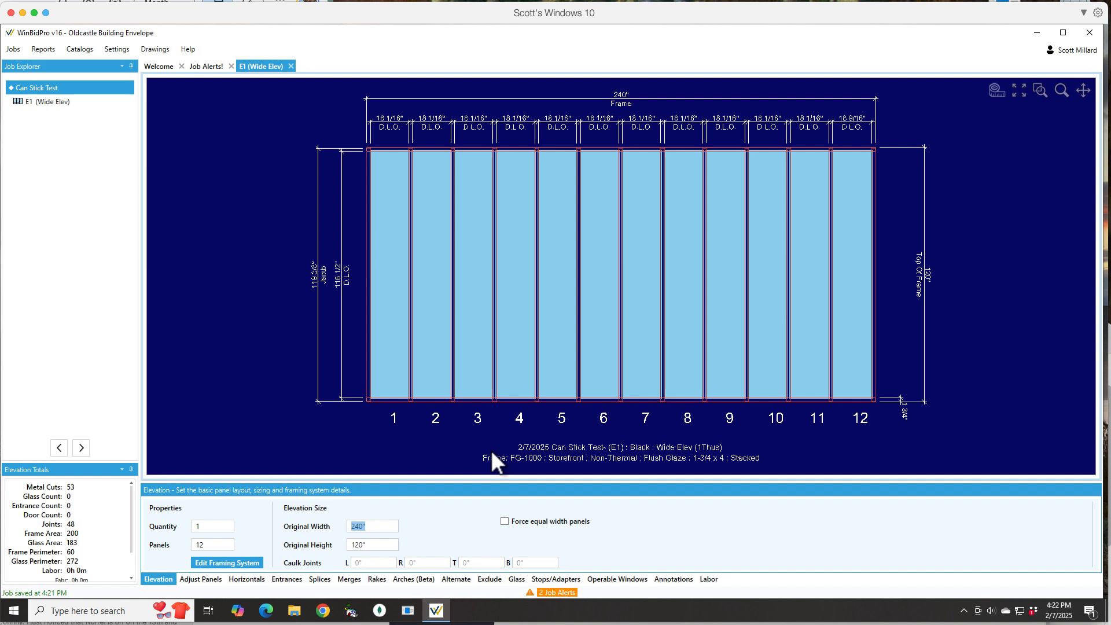
pyautogui.write('330')
pyautogui.press('Return')
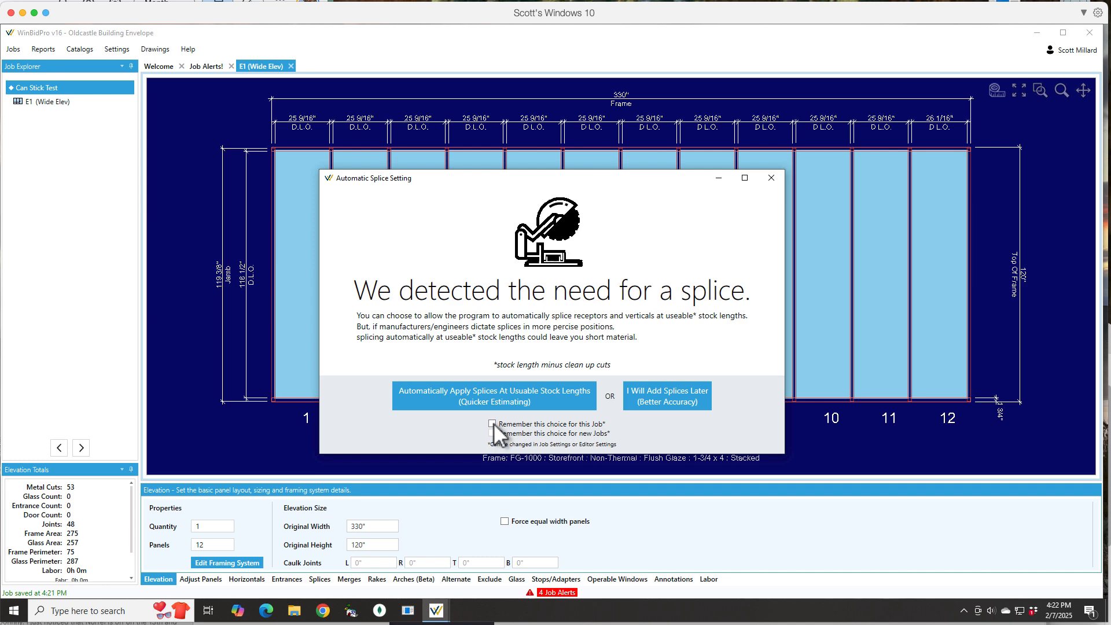
pyautogui.click(497, 392)
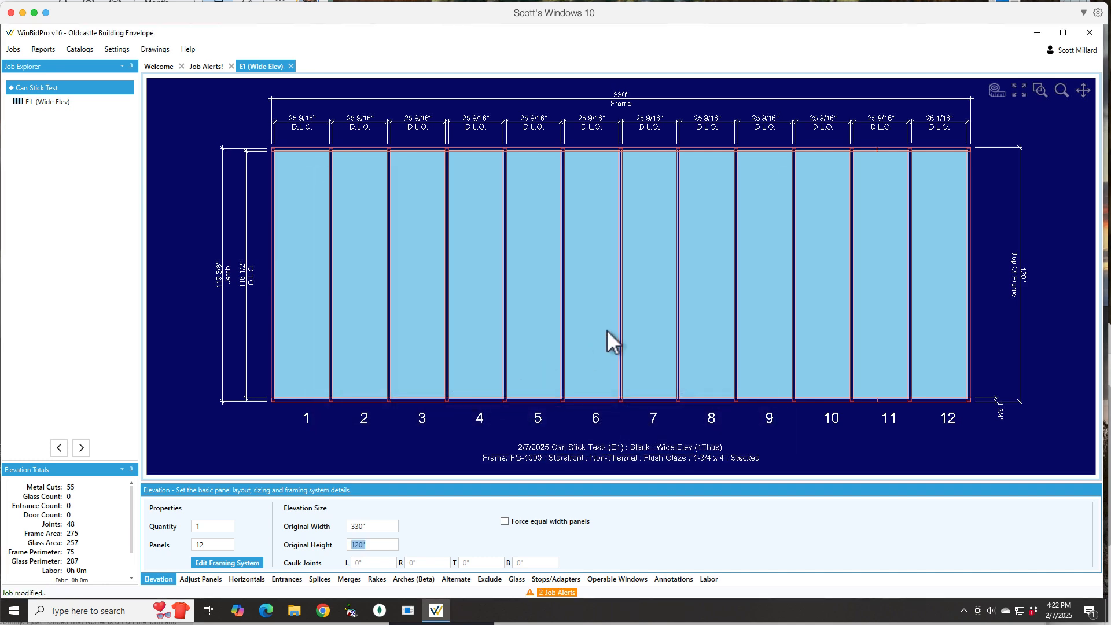
# - Examine the automatic splices in the head and sill receptors at panel 11 and show the elevation's splice list
pyautogui.scroll(5, 887, 144)
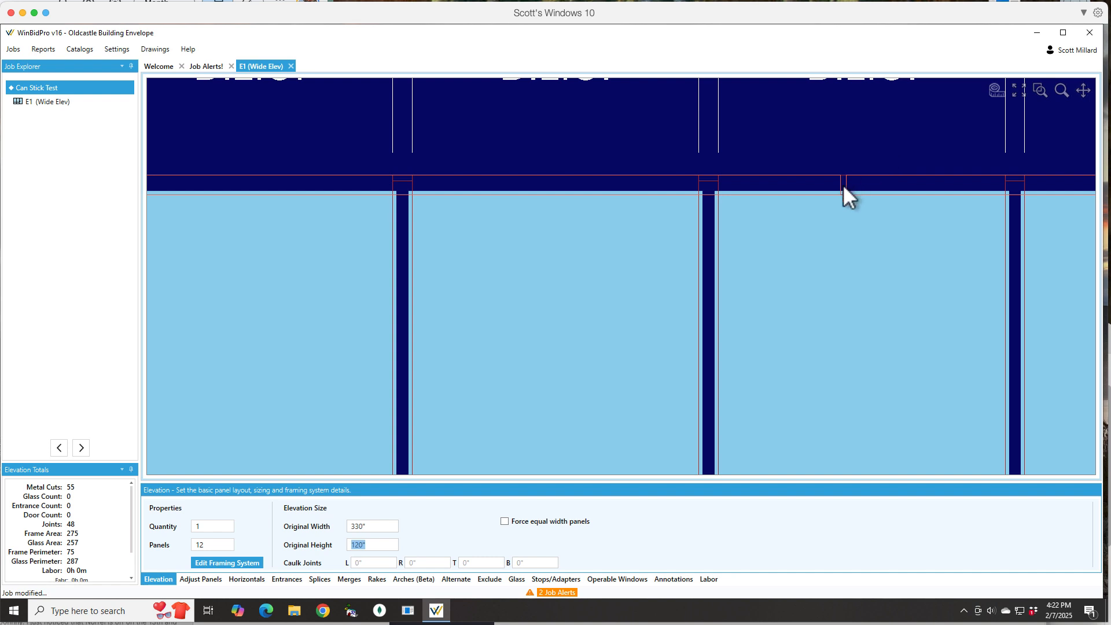
pyautogui.scroll(3, 842, 184)
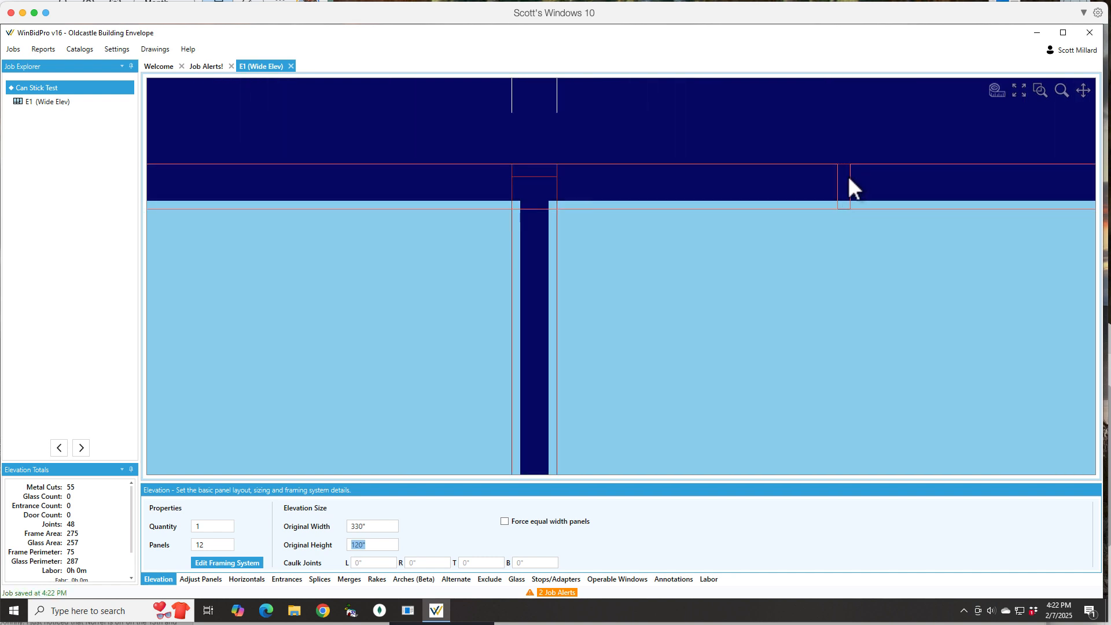
pyautogui.scroll(-4, 847, 178)
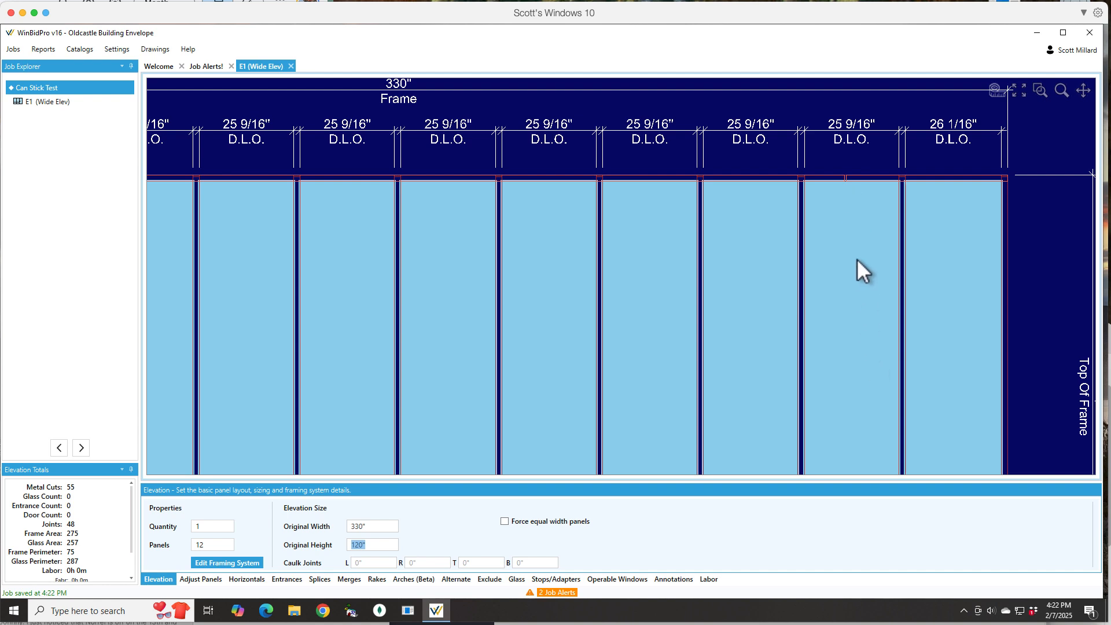
pyautogui.scroll(-3, 856, 259)
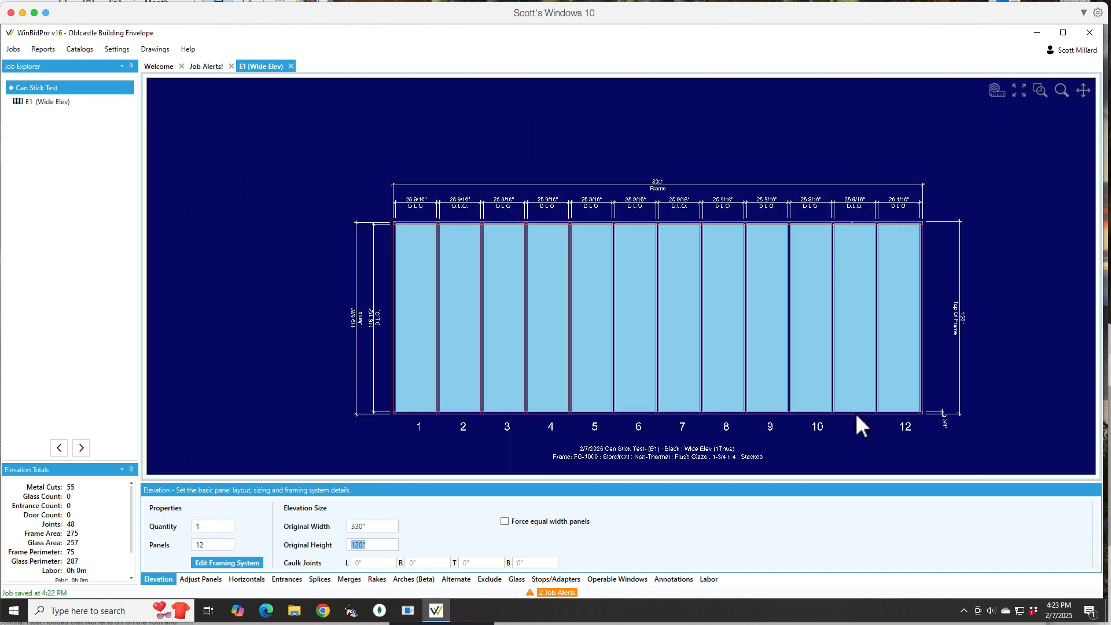
pyautogui.scroll(8, 857, 415)
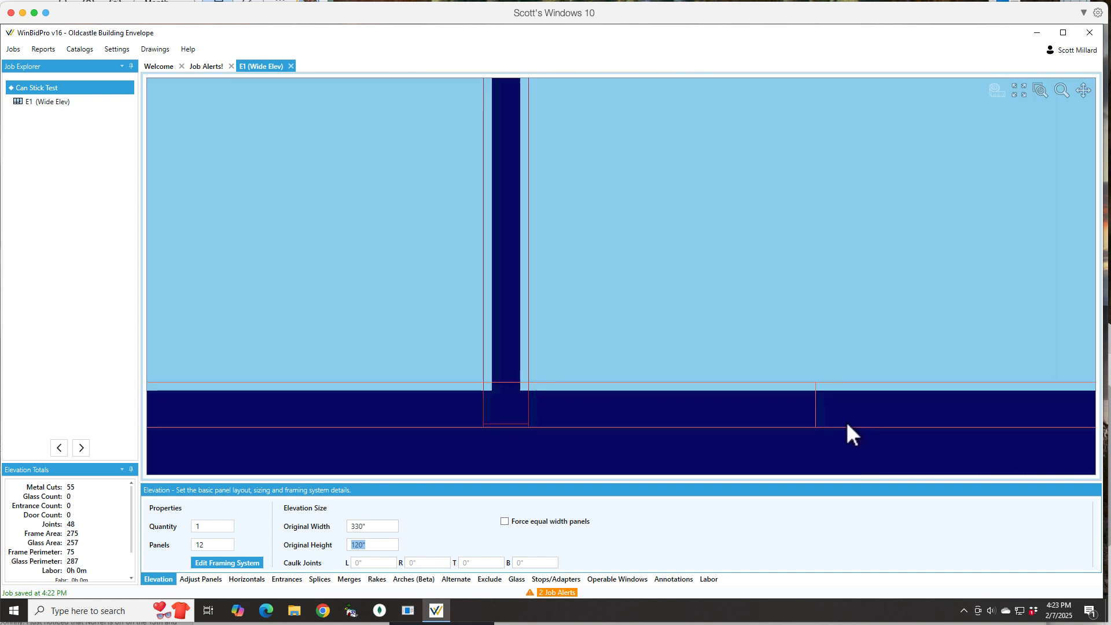
pyautogui.scroll(1, 846, 425)
pyautogui.scroll(-6, 742, 401)
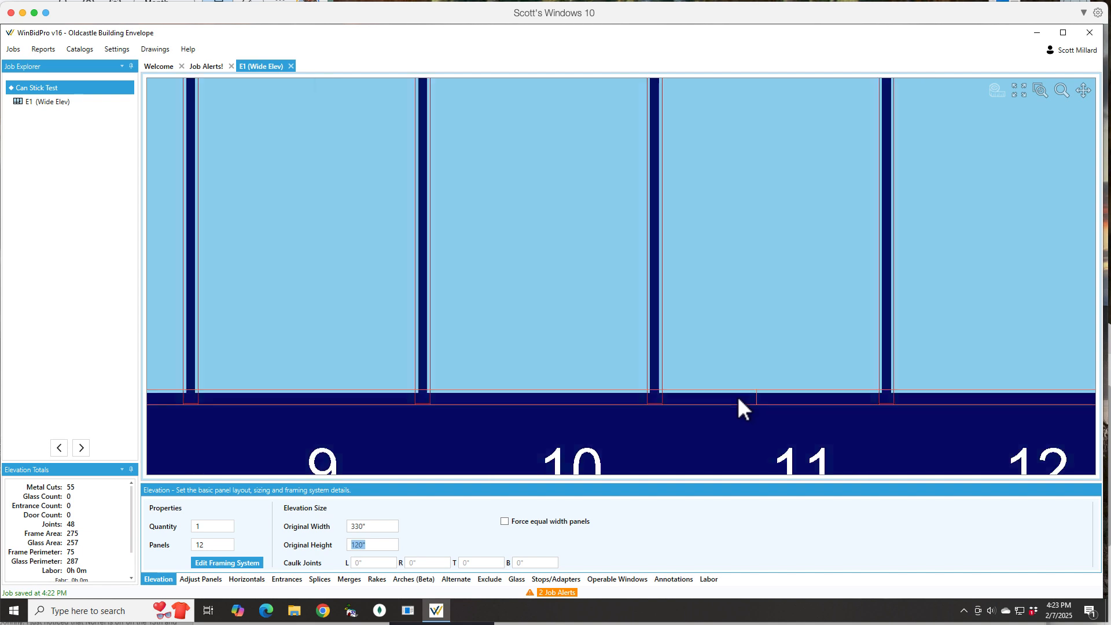
pyautogui.scroll(-3, 698, 441)
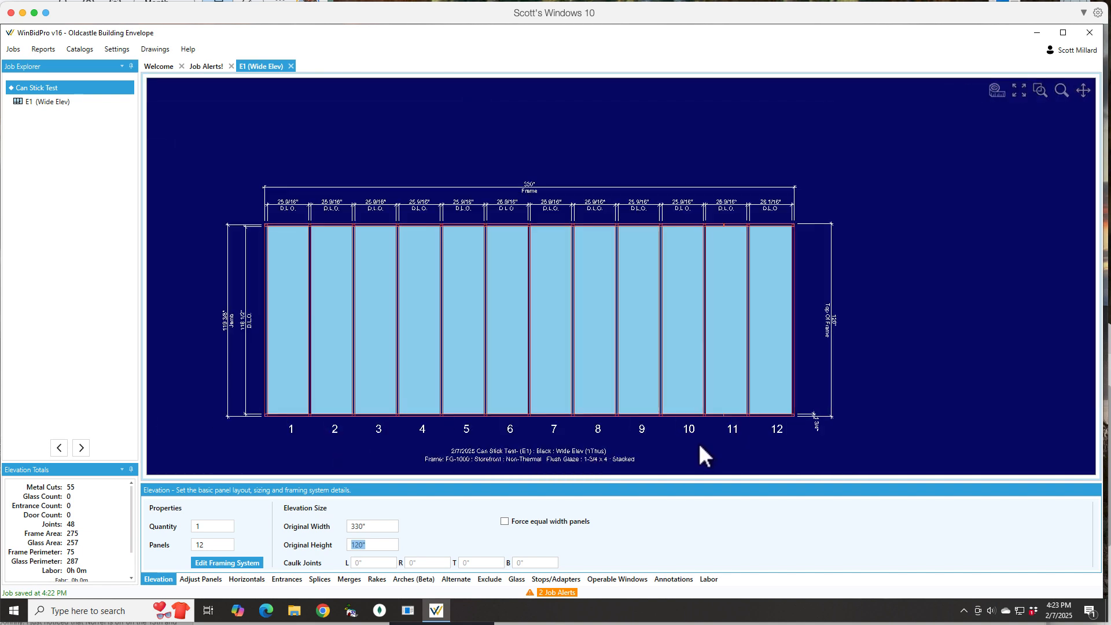
pyautogui.scroll(1, 694, 438)
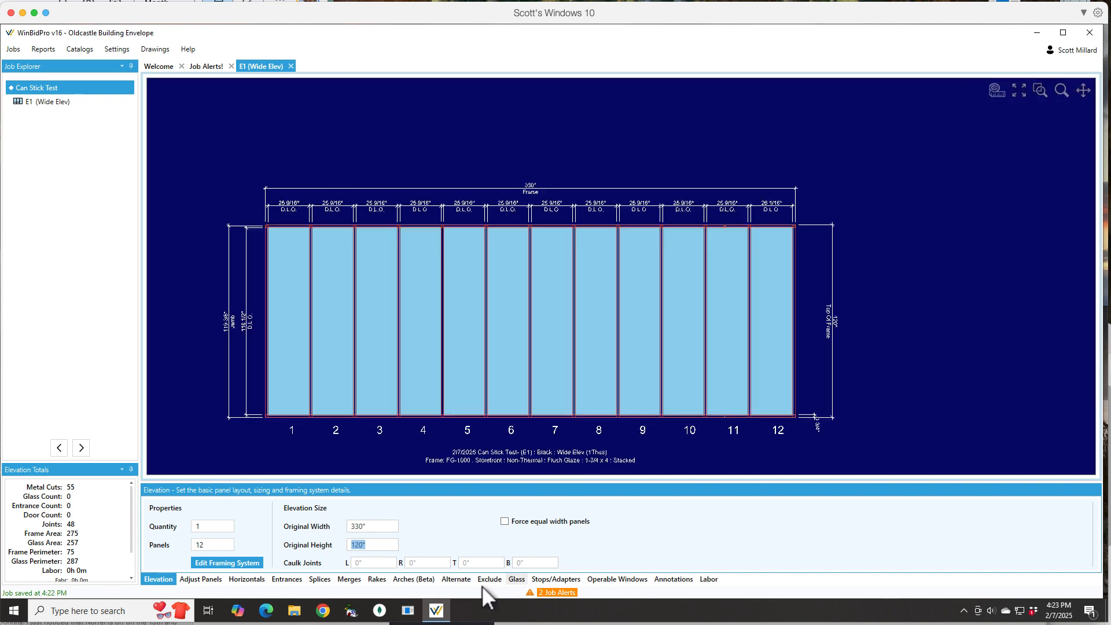
pyautogui.click(320, 580)
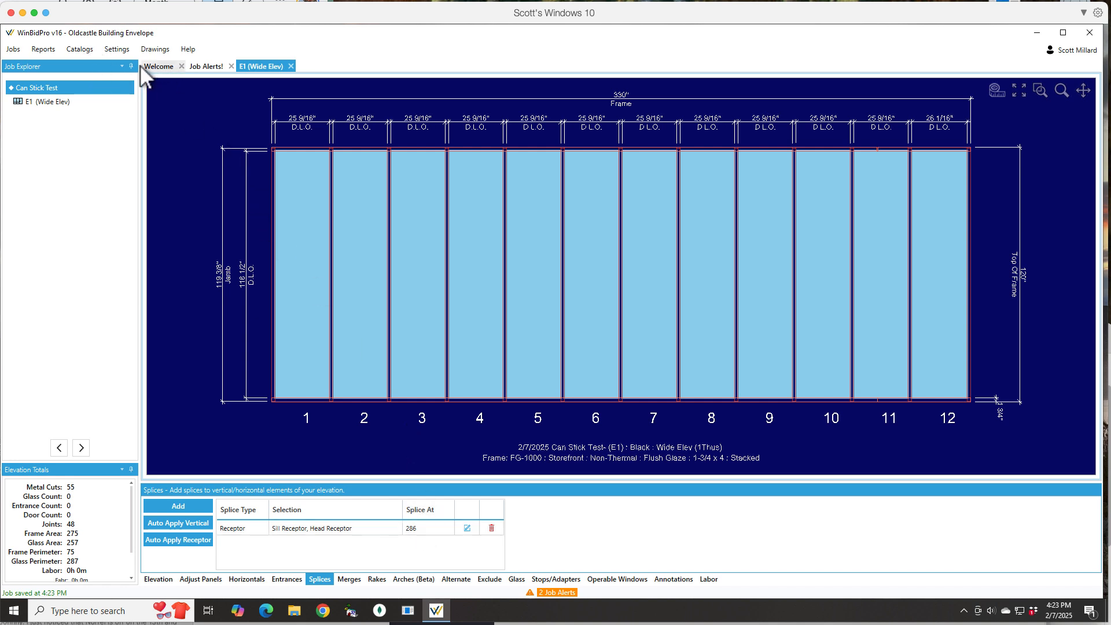
# - Review the clean-up cut allowances of the part finishes in the Oldcastle Building Envelope catalog
pyautogui.click(117, 50)
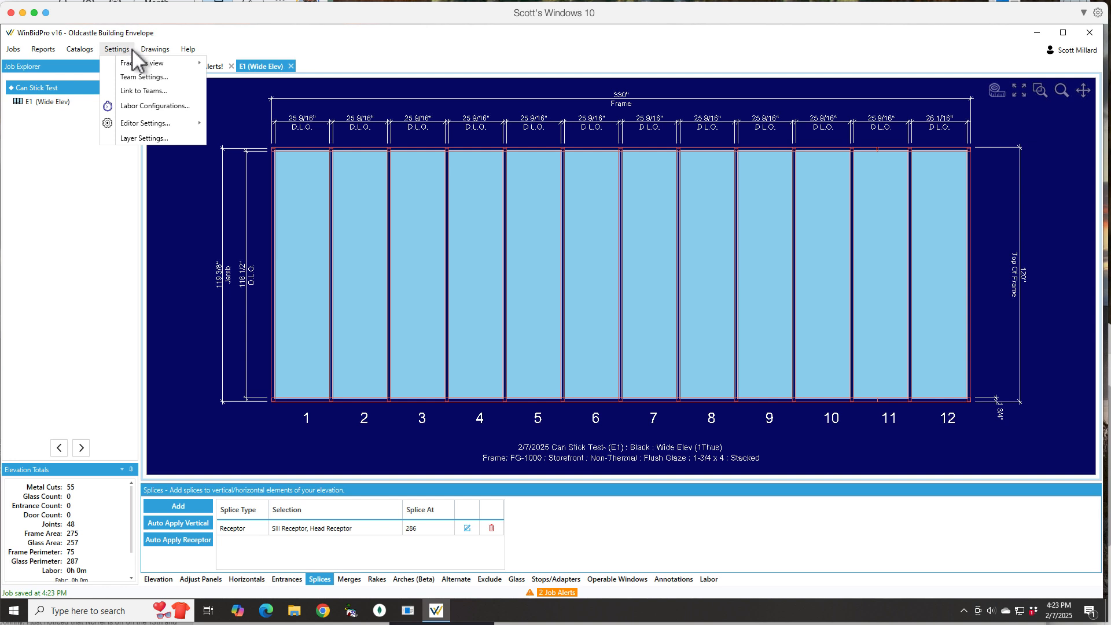
pyautogui.moveTo(84, 47)
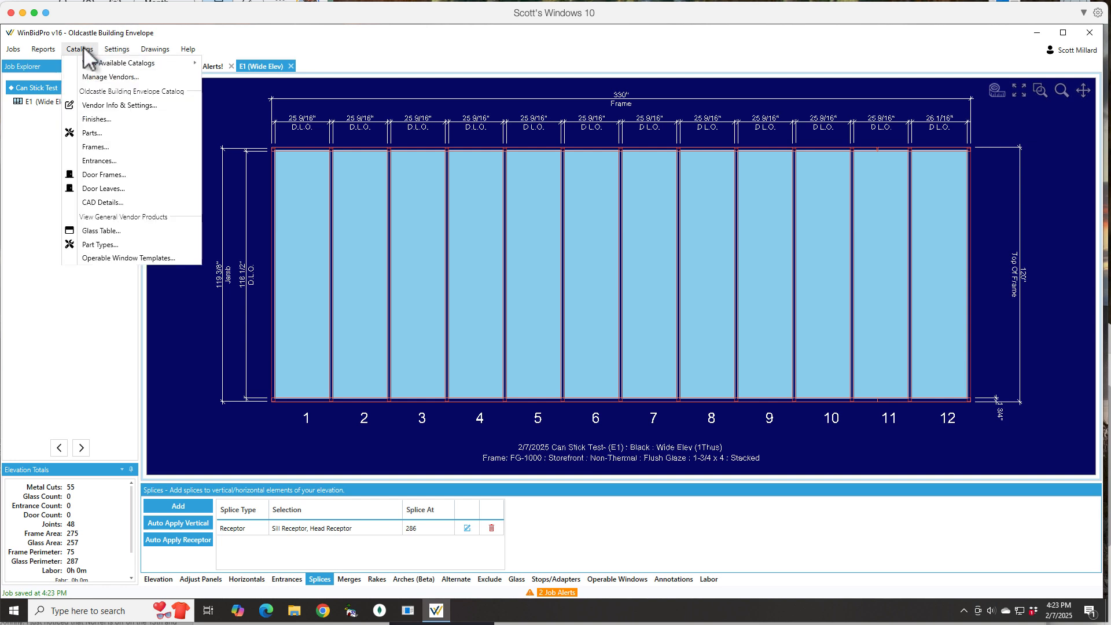
pyautogui.click(109, 119)
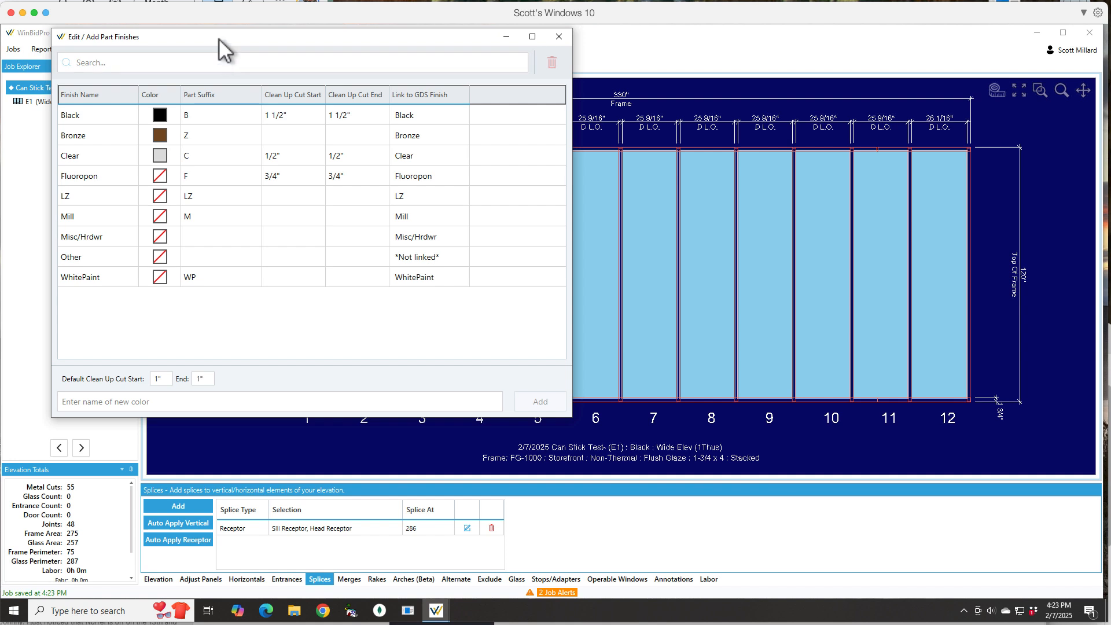
pyautogui.moveTo(219, 38); pyautogui.dragTo(223, 68)
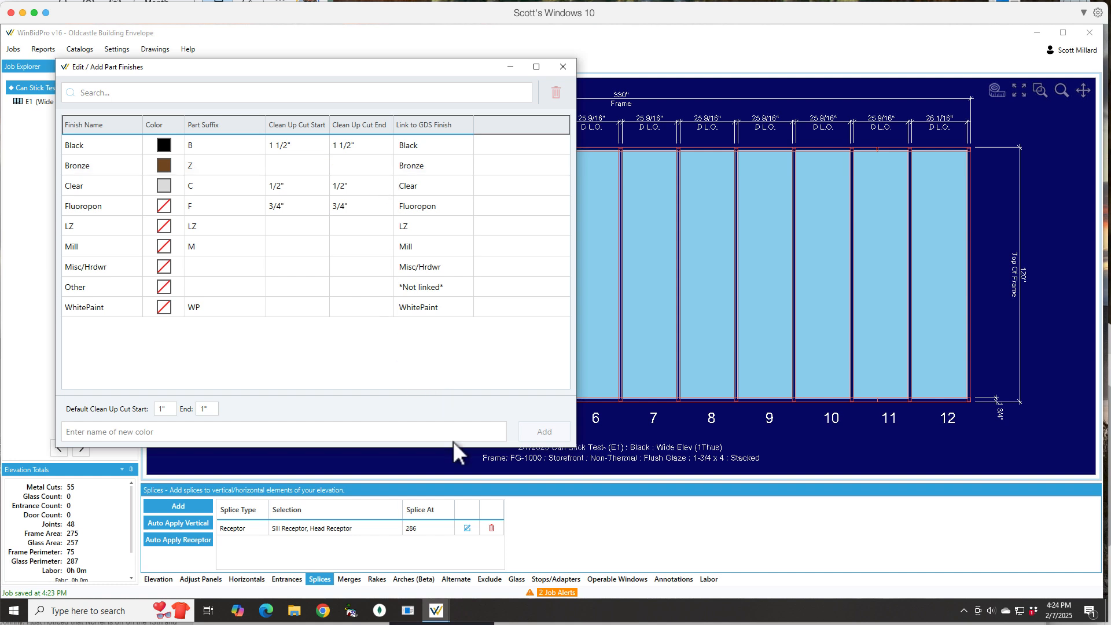
pyautogui.click(562, 67)
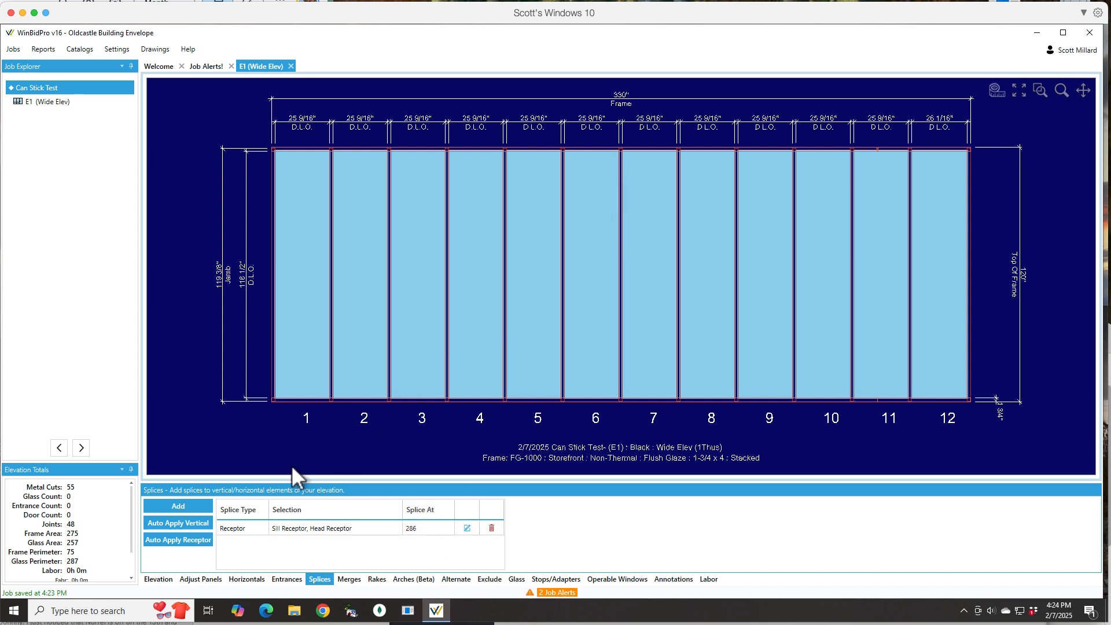
# - Start adding a splice and examine the available splice points at the verticals and panel centers along the head
pyautogui.click(189, 506)
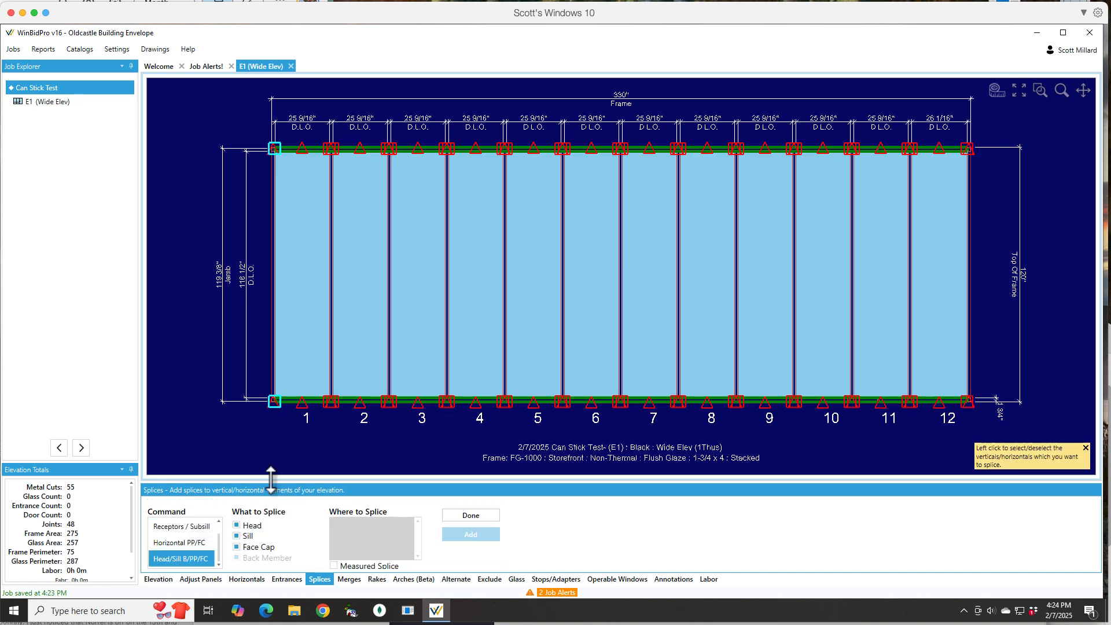
pyautogui.click(404, 396)
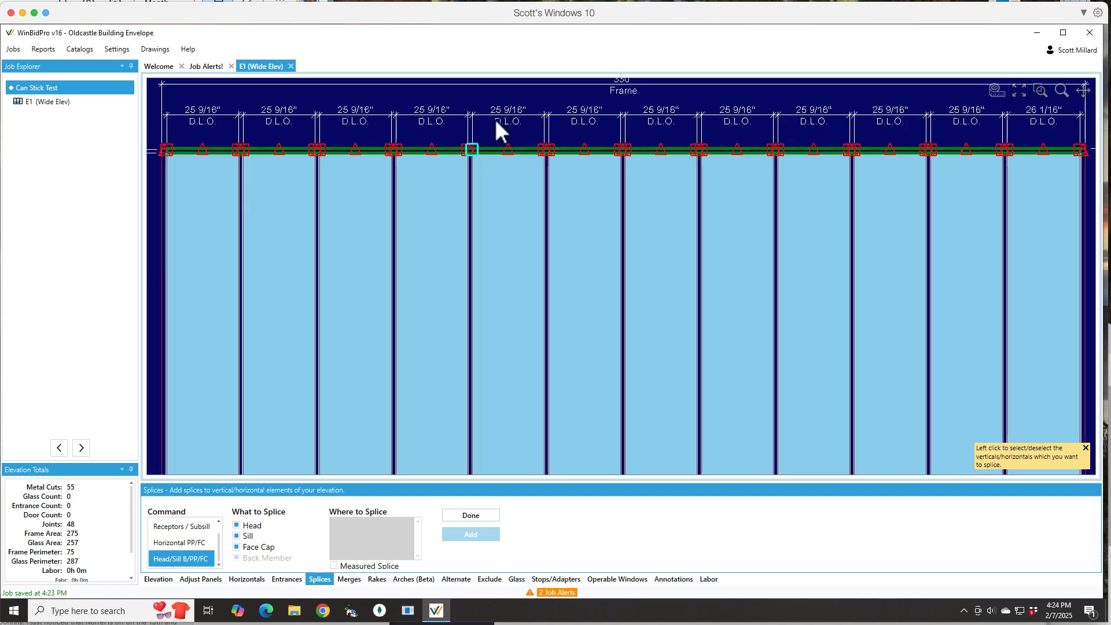
pyautogui.scroll(5, 497, 133)
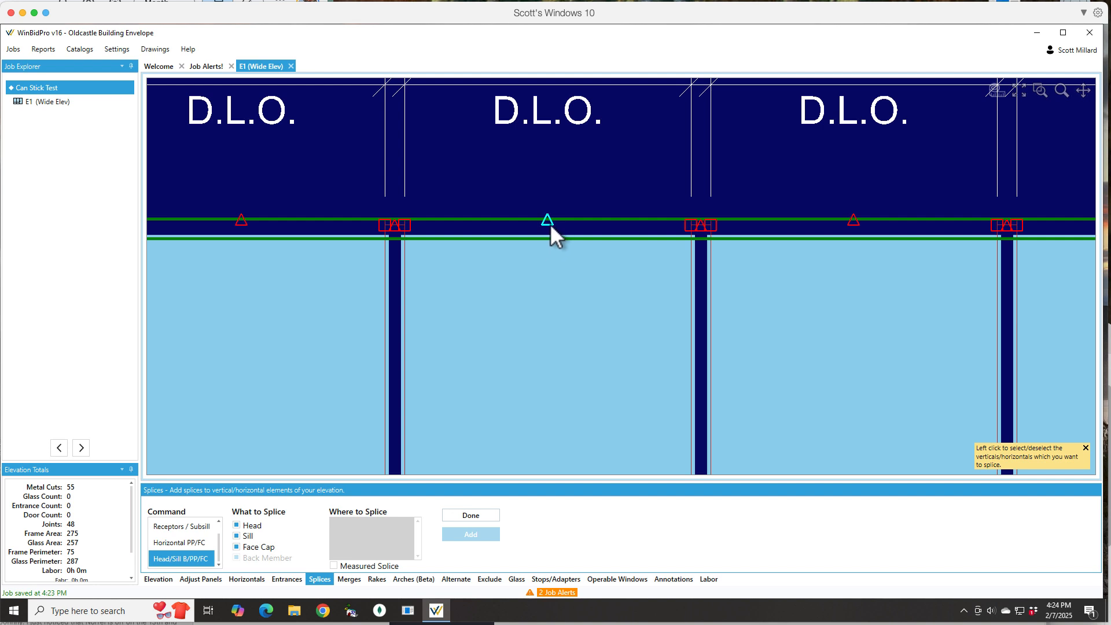
pyautogui.scroll(1, 550, 224)
pyautogui.scroll(-1, 550, 219)
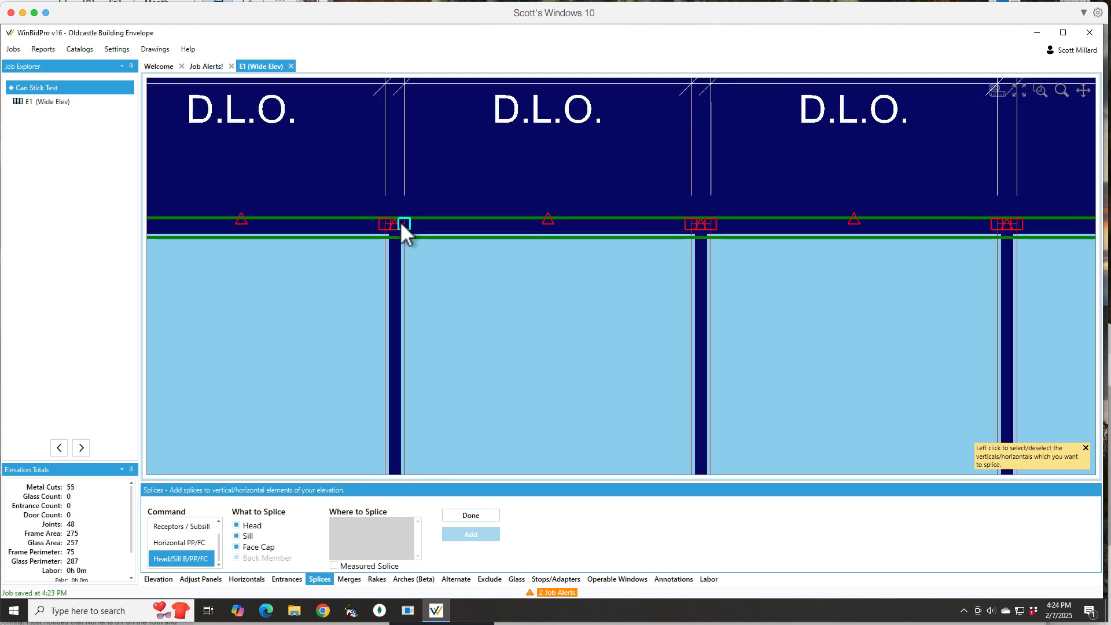
pyautogui.scroll(2, 395, 224)
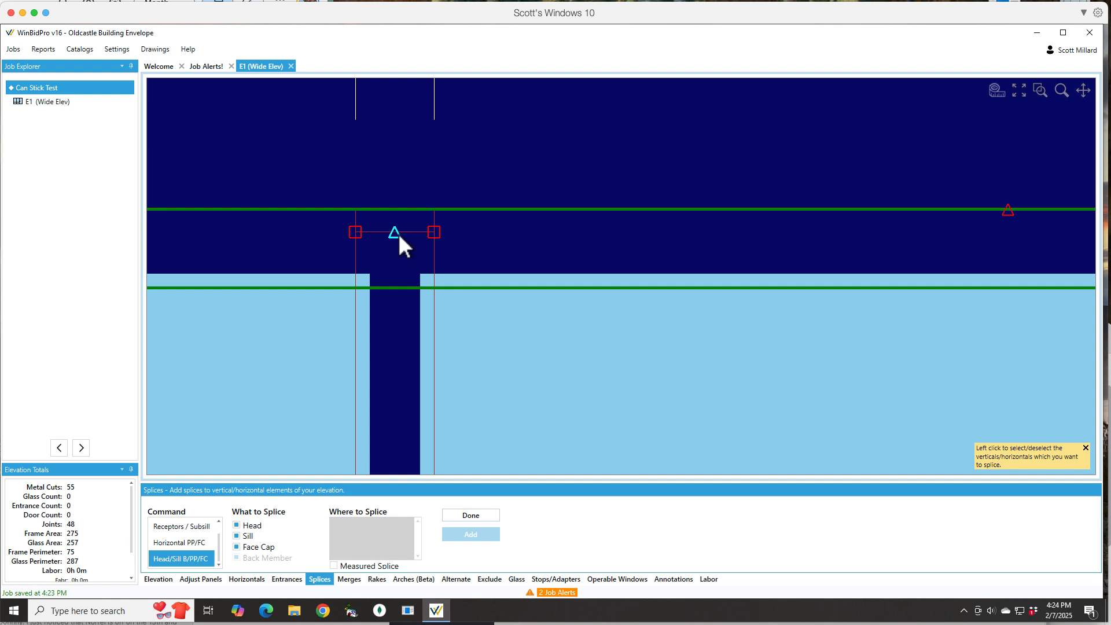
pyautogui.scroll(-2, 394, 232)
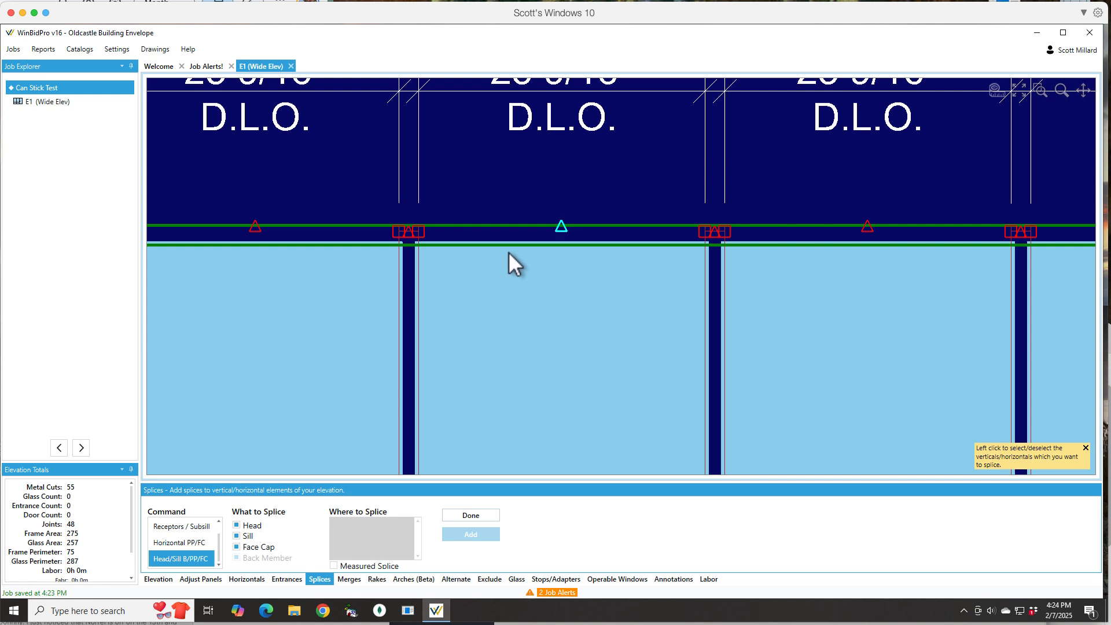
pyautogui.scroll(-1, 508, 253)
pyautogui.scroll(-2, 509, 252)
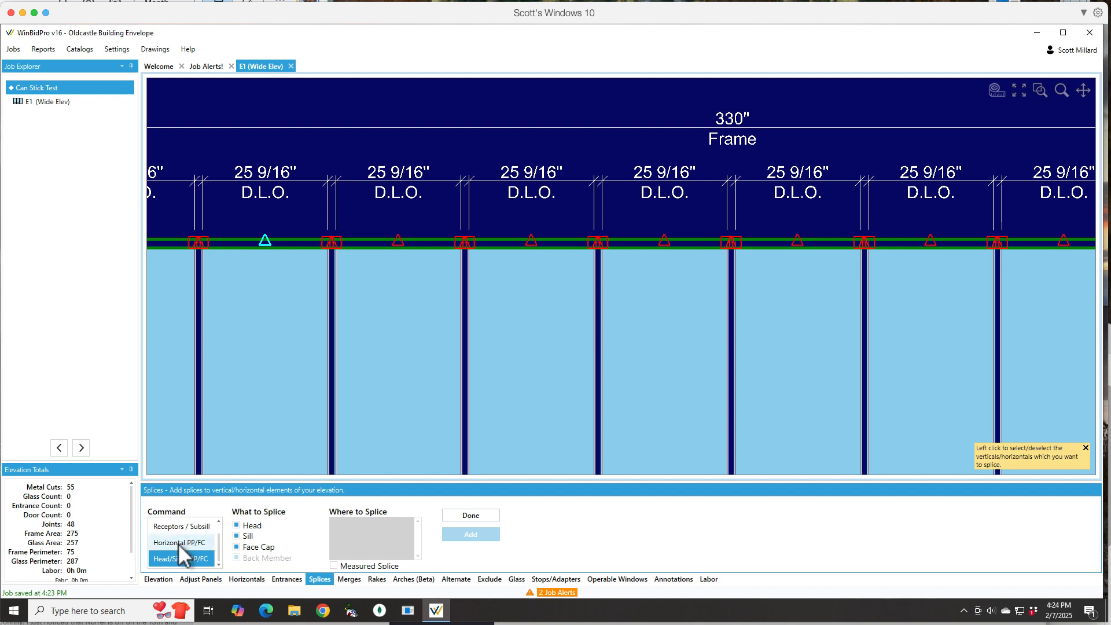
# - Add Receptors / Subsill splices to the head and sill receptors at the centers of panels 3 and 7
pyautogui.scroll(1, 197, 553)
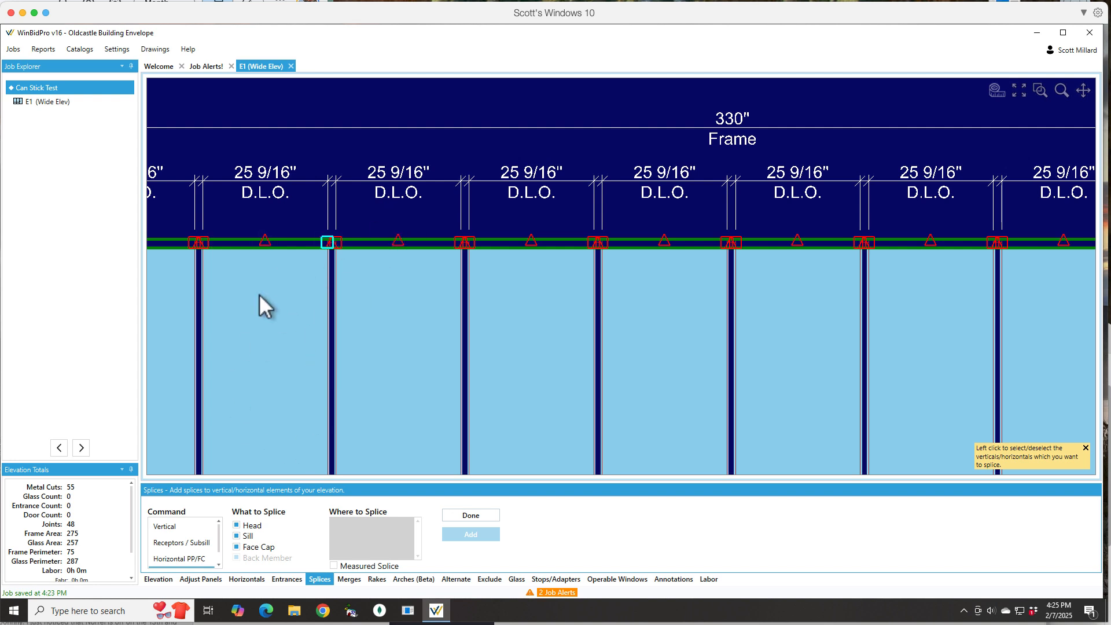
pyautogui.click(172, 544)
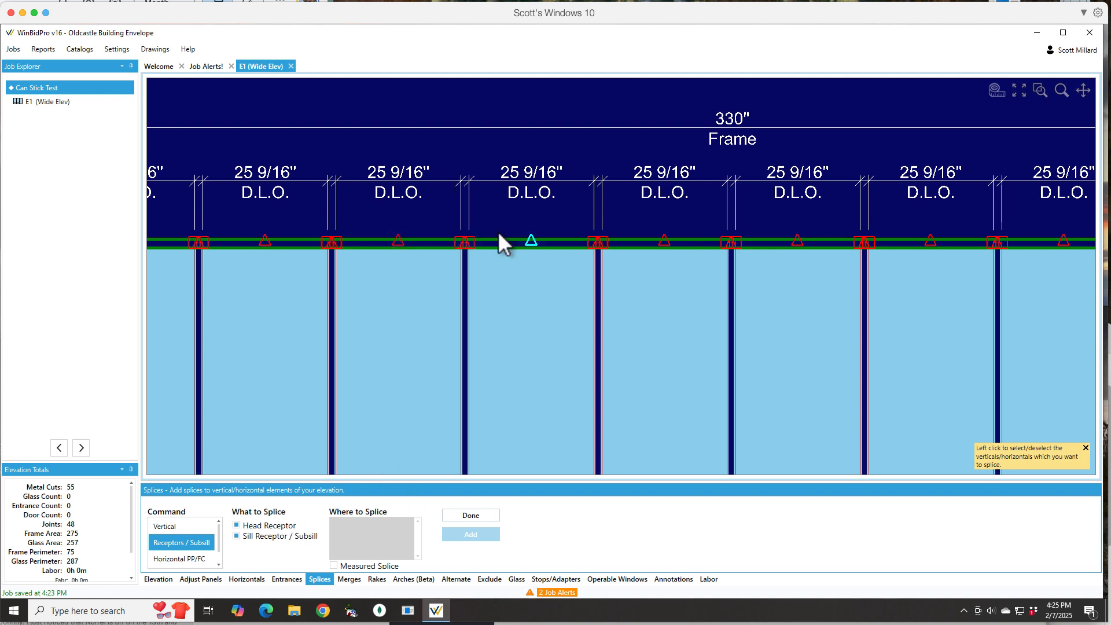
pyautogui.scroll(-4, 533, 211)
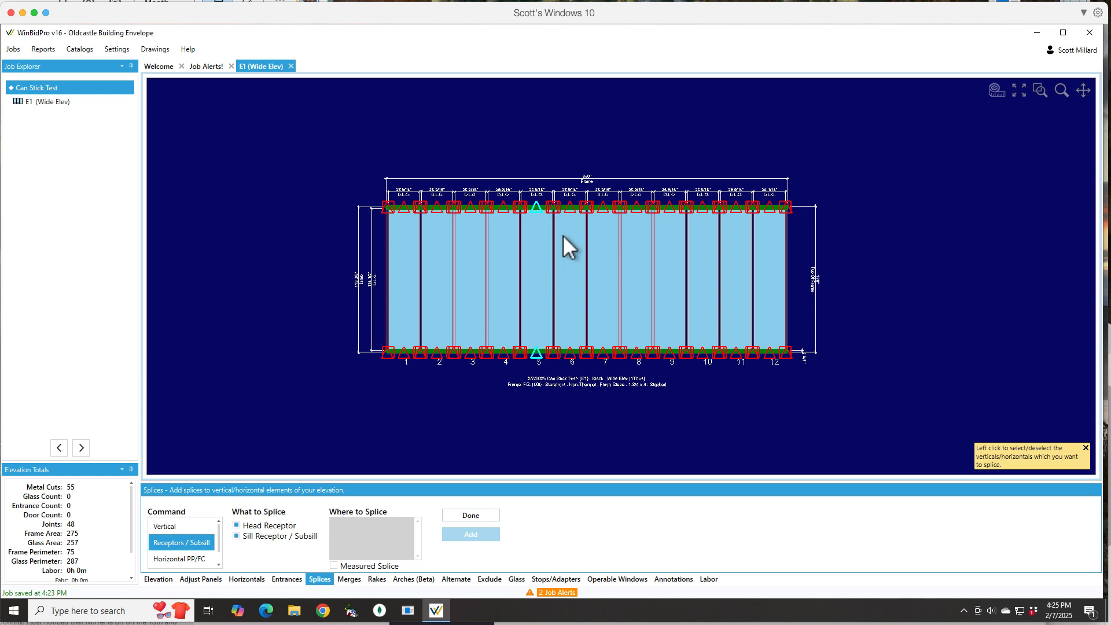
pyautogui.scroll(2, 563, 235)
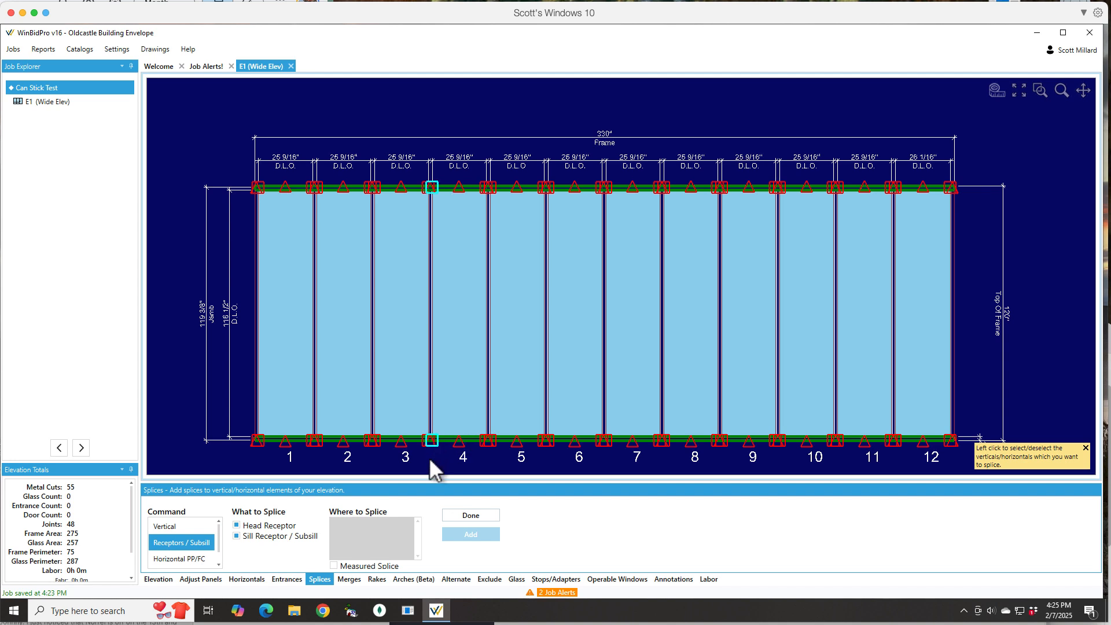
pyautogui.click(401, 443)
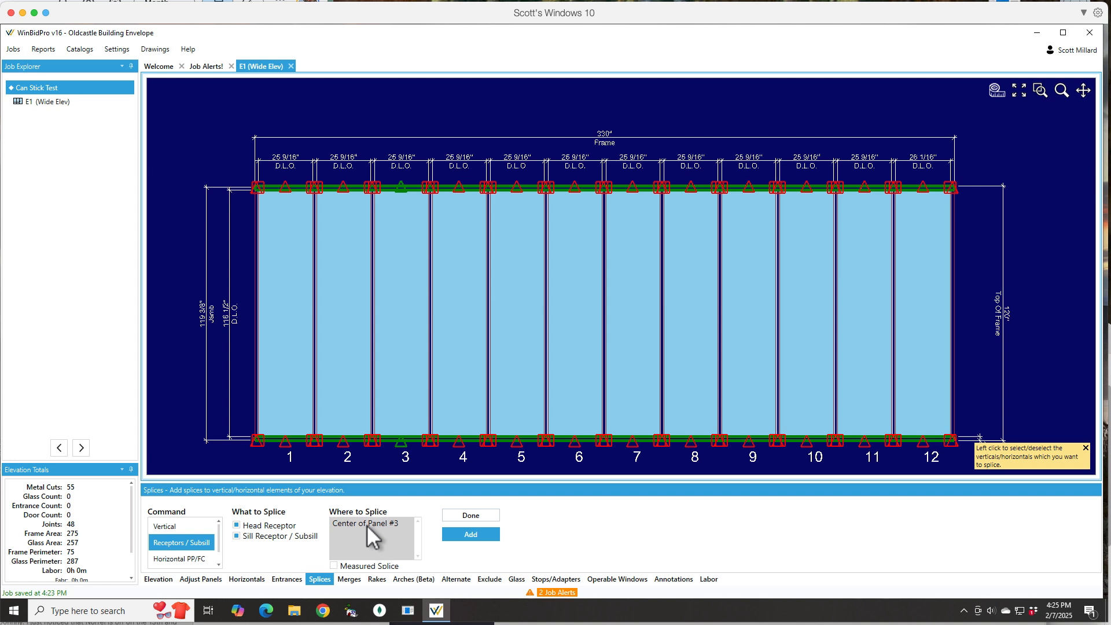
pyautogui.click(633, 443)
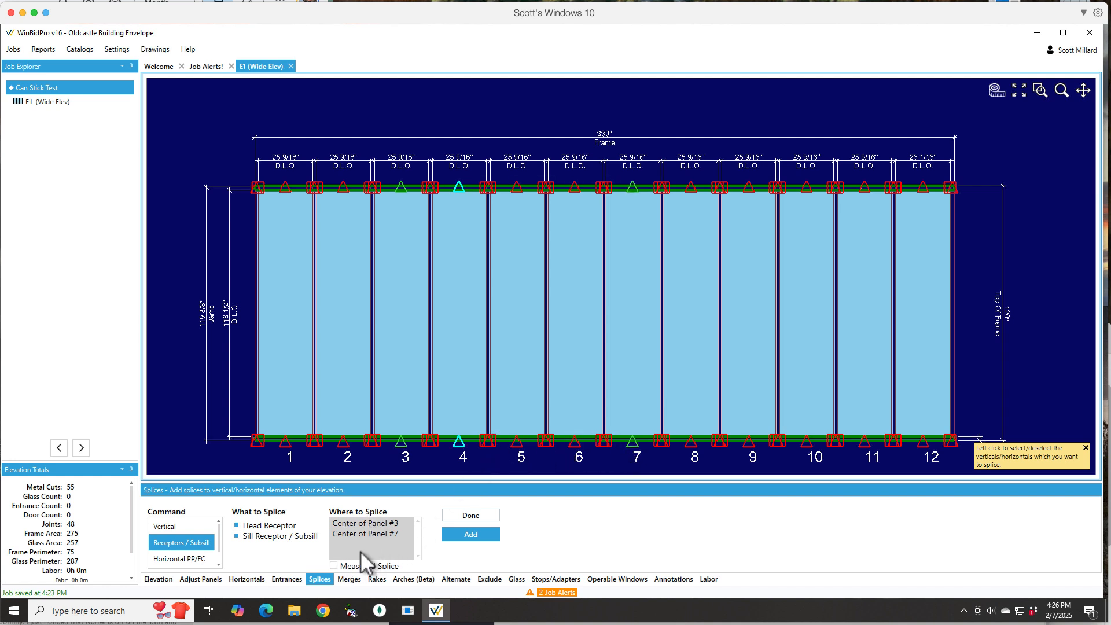
pyautogui.click(468, 533)
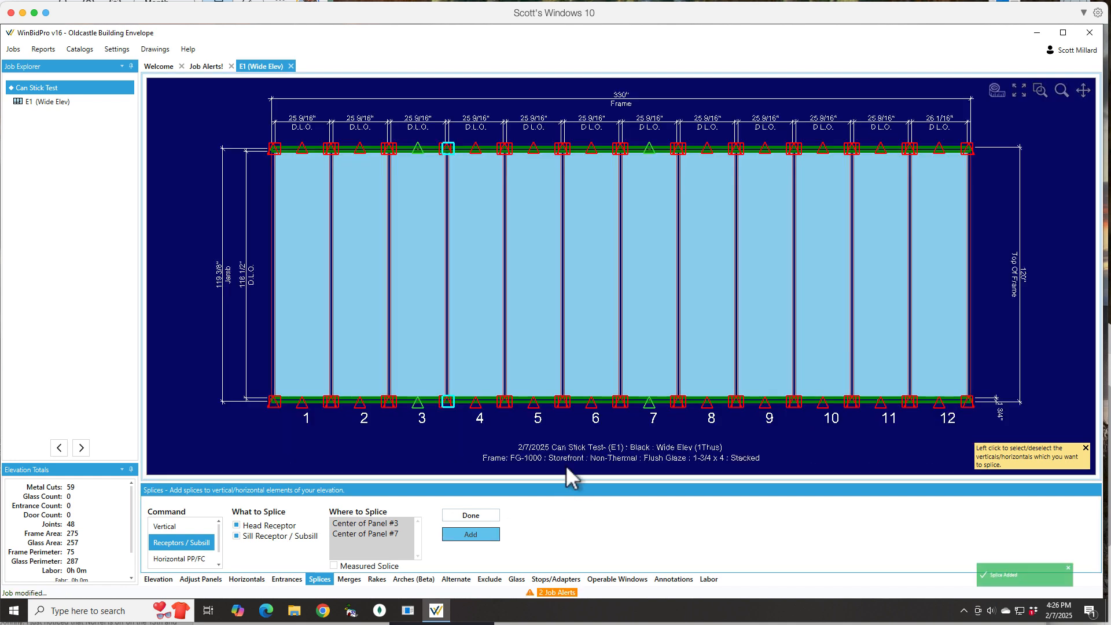
pyautogui.click(471, 517)
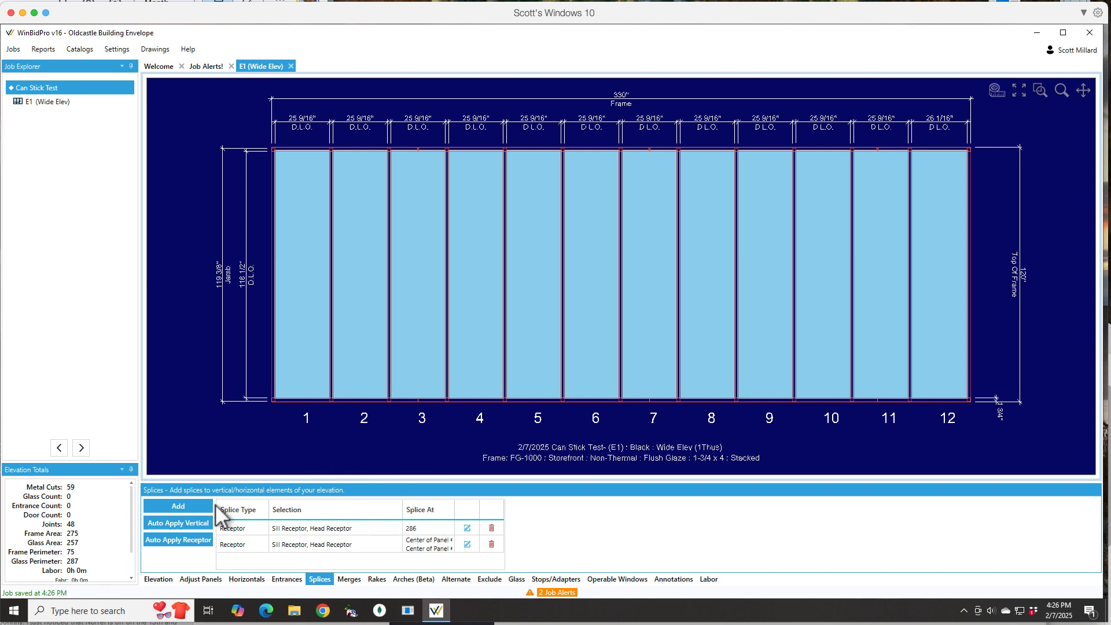
# - Start a measured Receptors / Subsill splice in the head and sill receptors and set its position to 48 inches
pyautogui.click(197, 509)
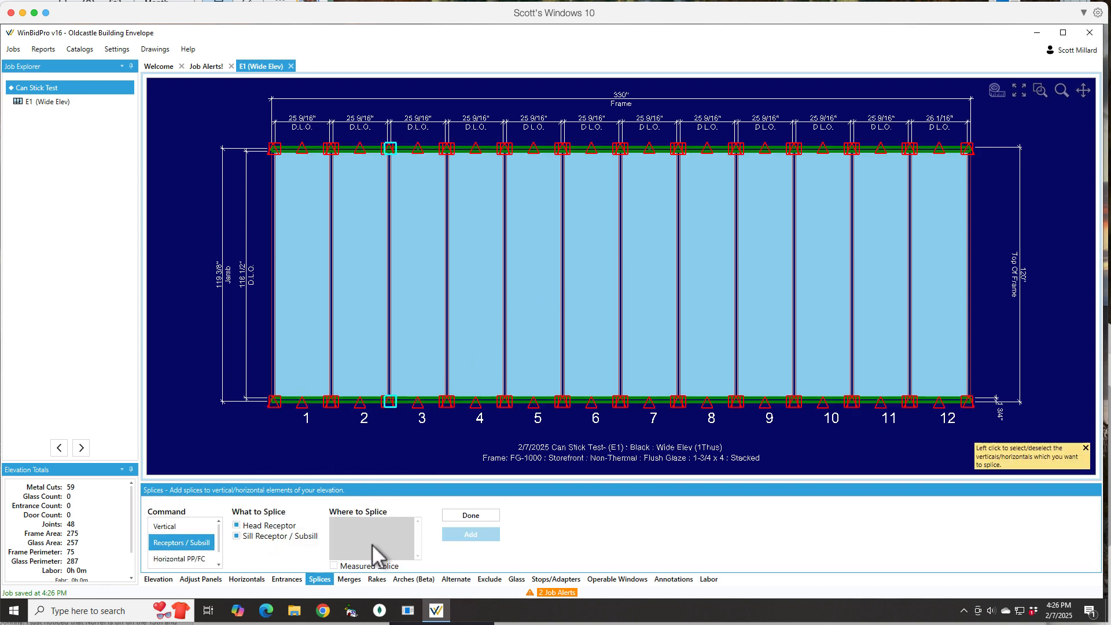
pyautogui.click(334, 566)
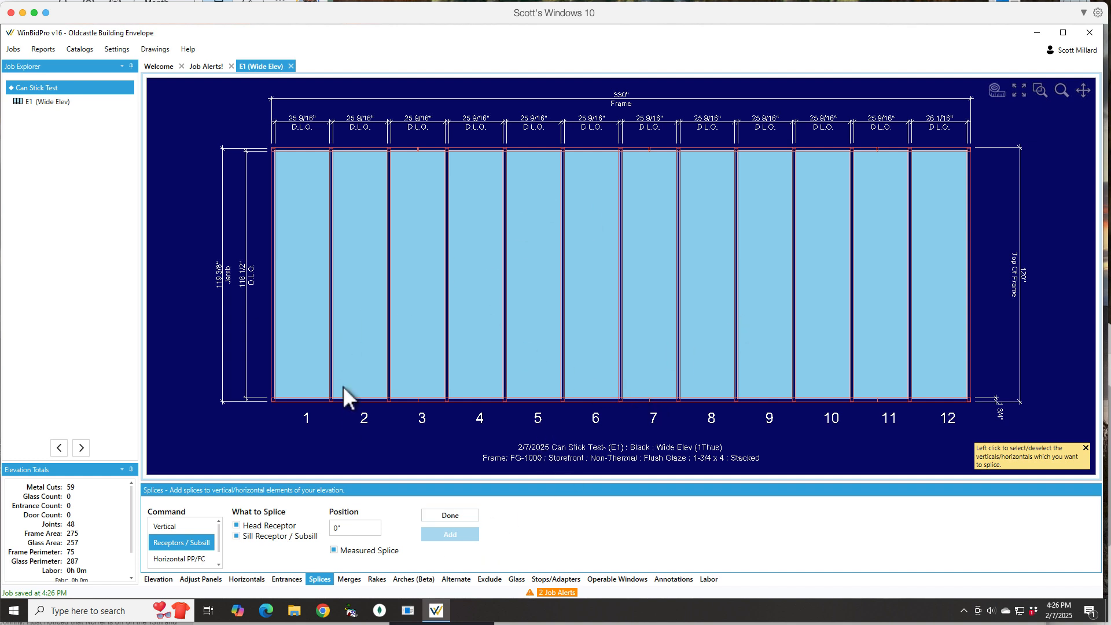
pyautogui.click(352, 528)
pyautogui.write('48')
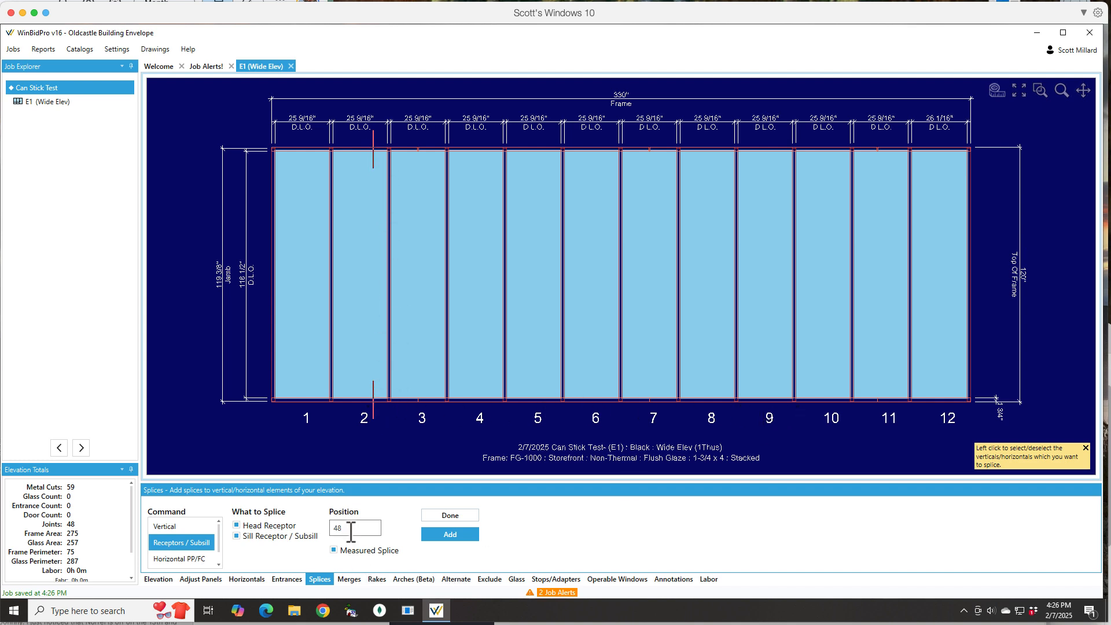
# - Try positions of 180 and 240.5 inches for the measured receptor splice
pyautogui.moveTo(352, 529); pyautogui.dragTo(315, 532)
pyautogui.write('180')
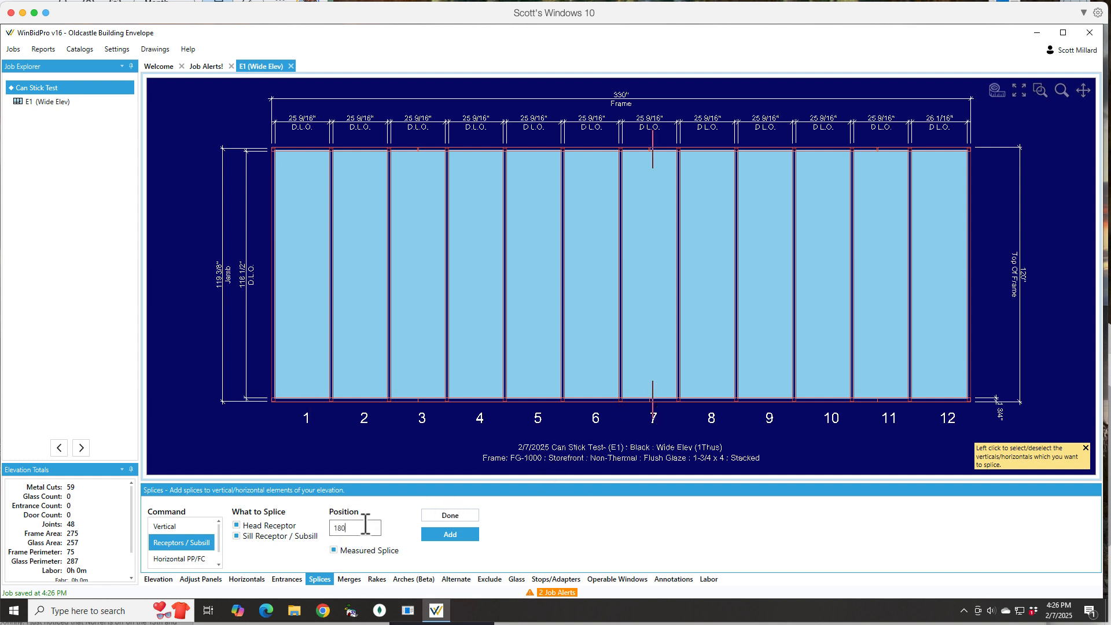
pyautogui.moveTo(367, 528); pyautogui.dragTo(315, 533)
pyautogui.write('240')
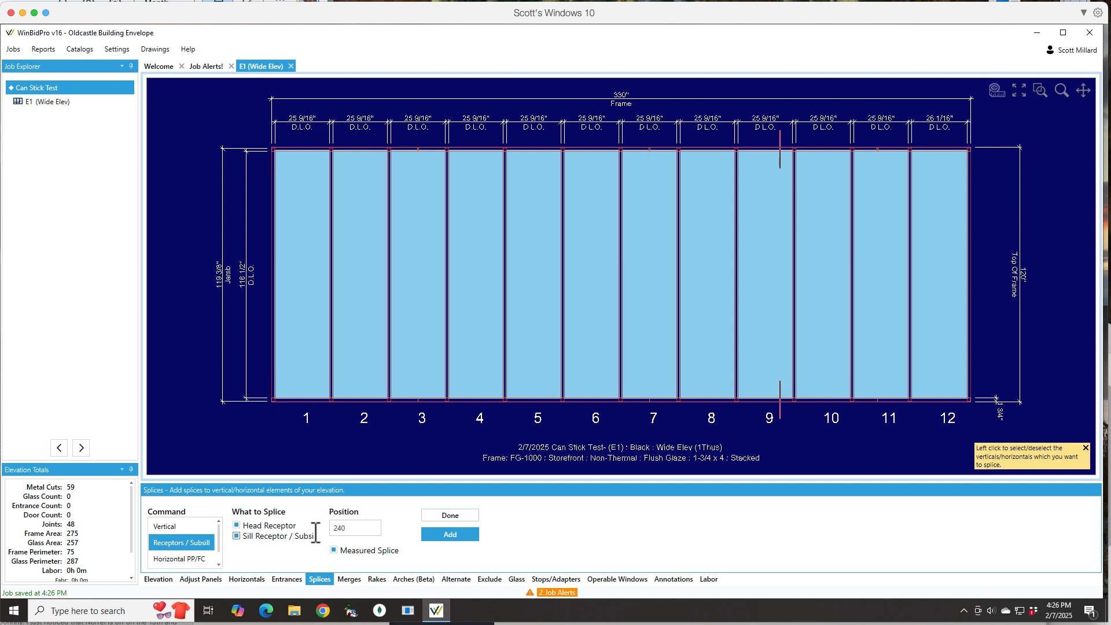
pyautogui.write('.5')
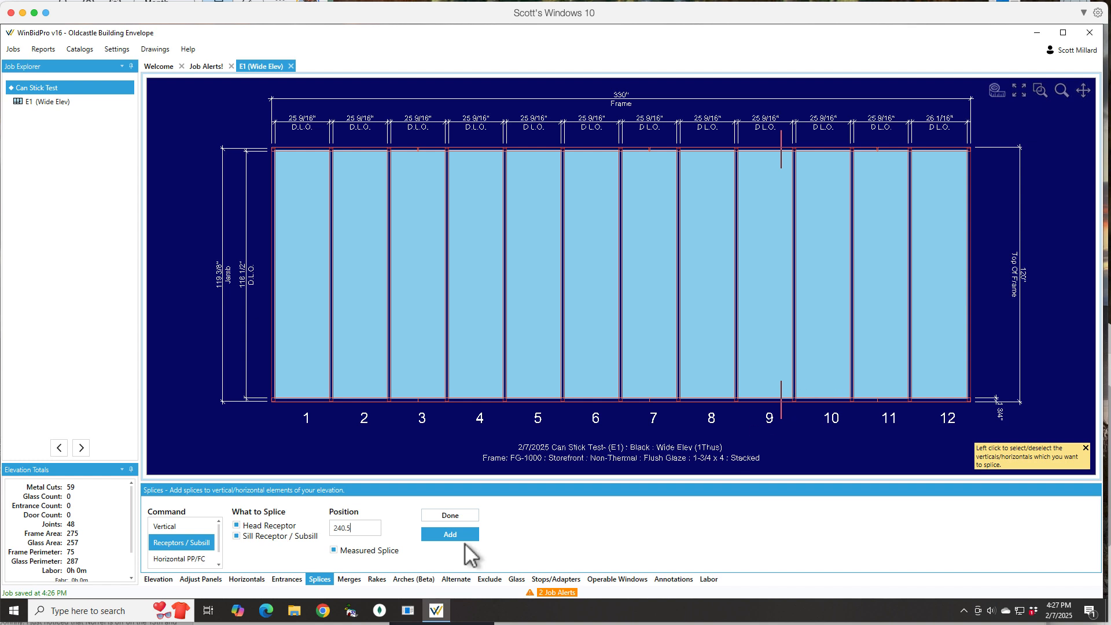
# - Measure along the sill from the frame's outer corner at panel 1 to the center of the vertical between panels 6 and 7
pyautogui.click(994, 89)
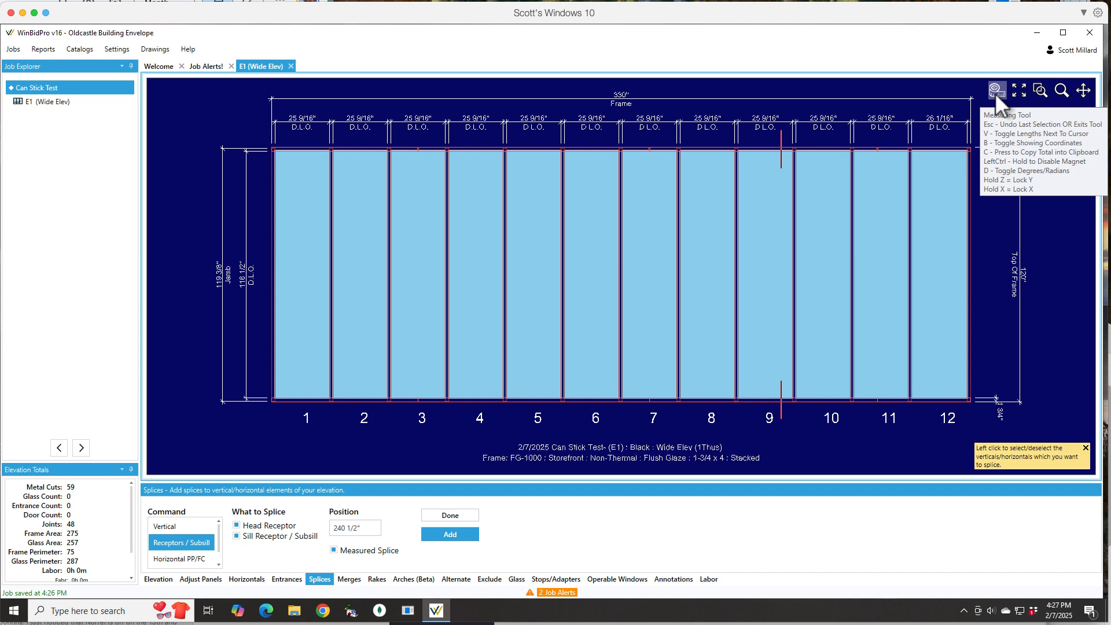
pyautogui.click(996, 97)
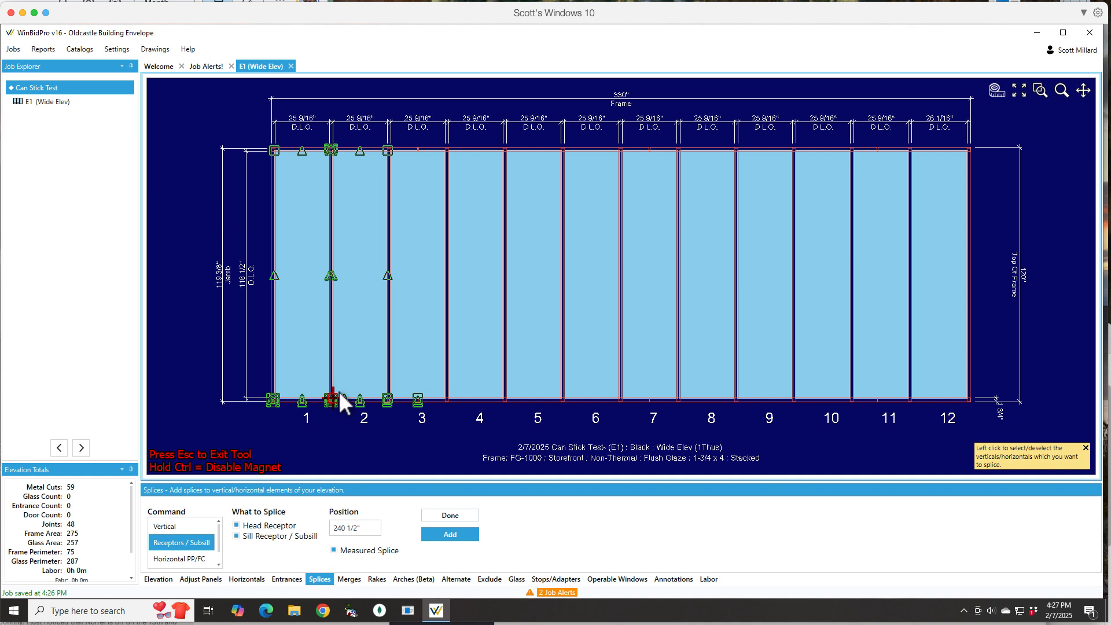
pyautogui.scroll(5, 345, 401)
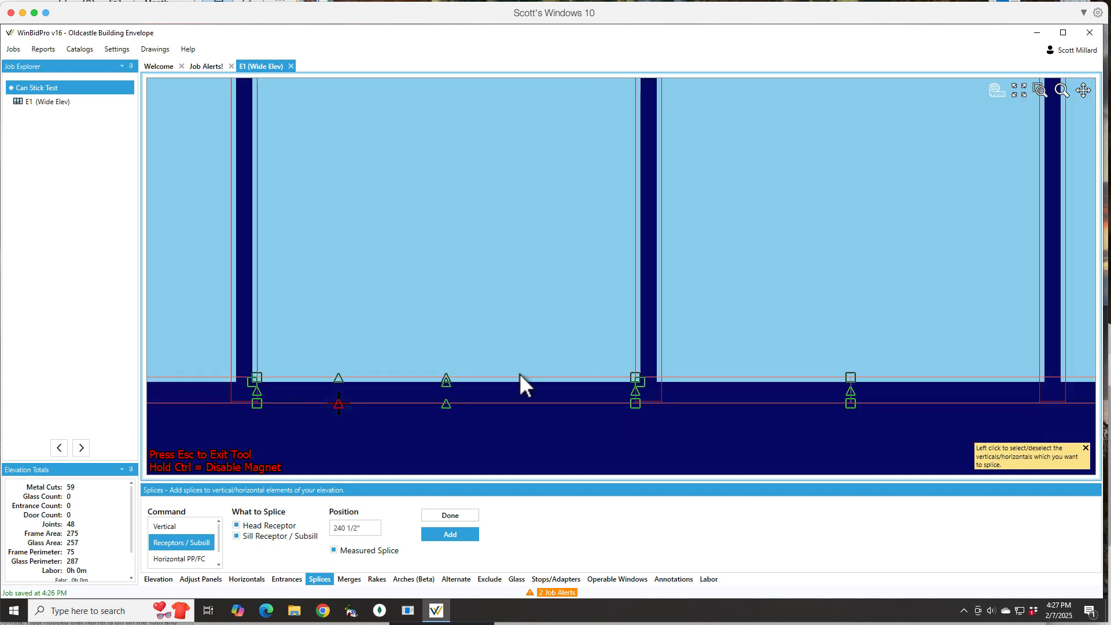
pyautogui.scroll(-4, 623, 346)
pyautogui.scroll(4, 432, 364)
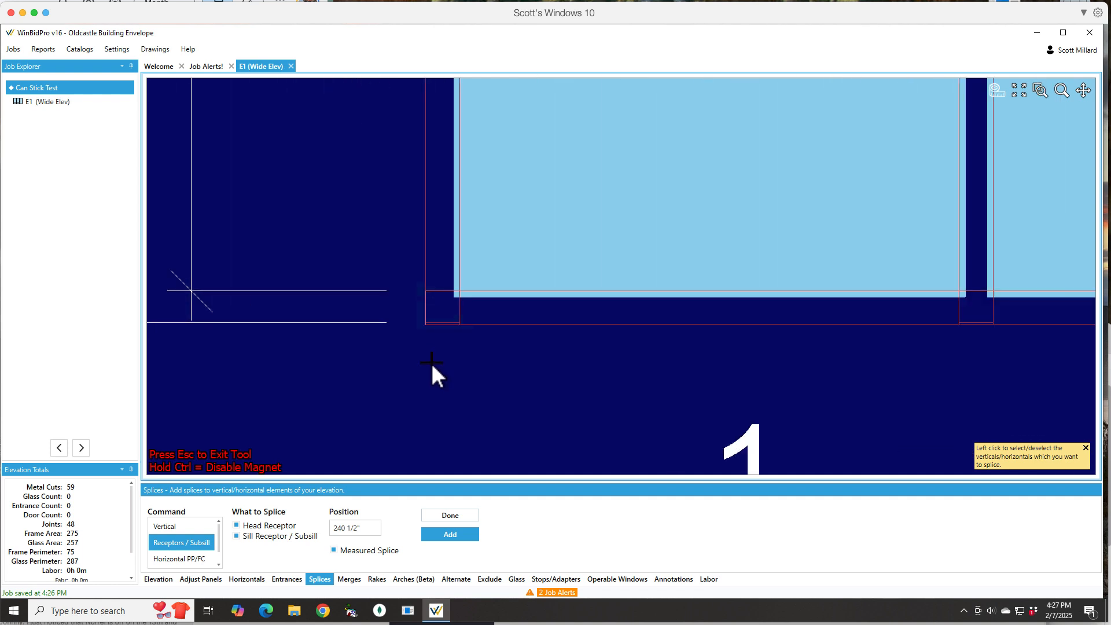
pyautogui.click(425, 323)
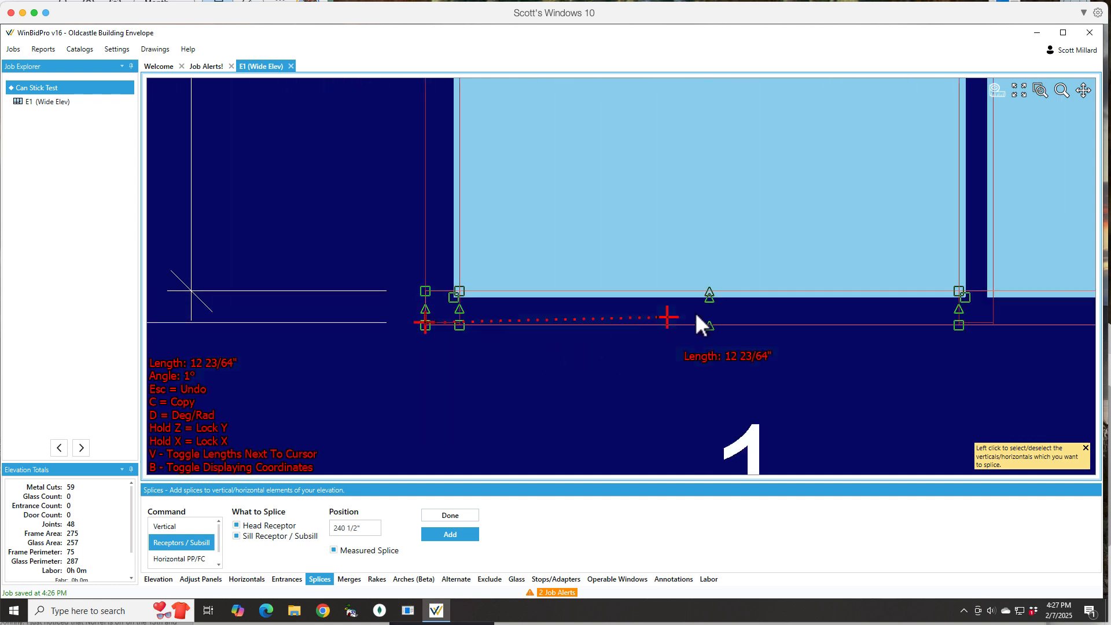
pyautogui.scroll(-3, 695, 315)
pyautogui.scroll(-3, 395, 366)
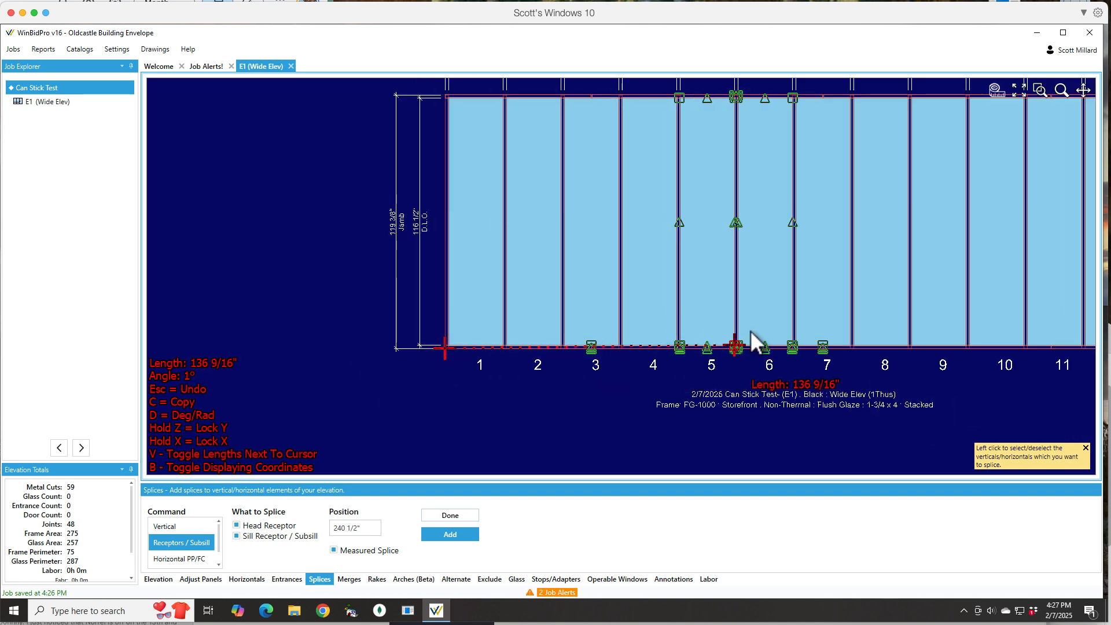
pyautogui.scroll(3, 792, 343)
pyautogui.scroll(1, 797, 344)
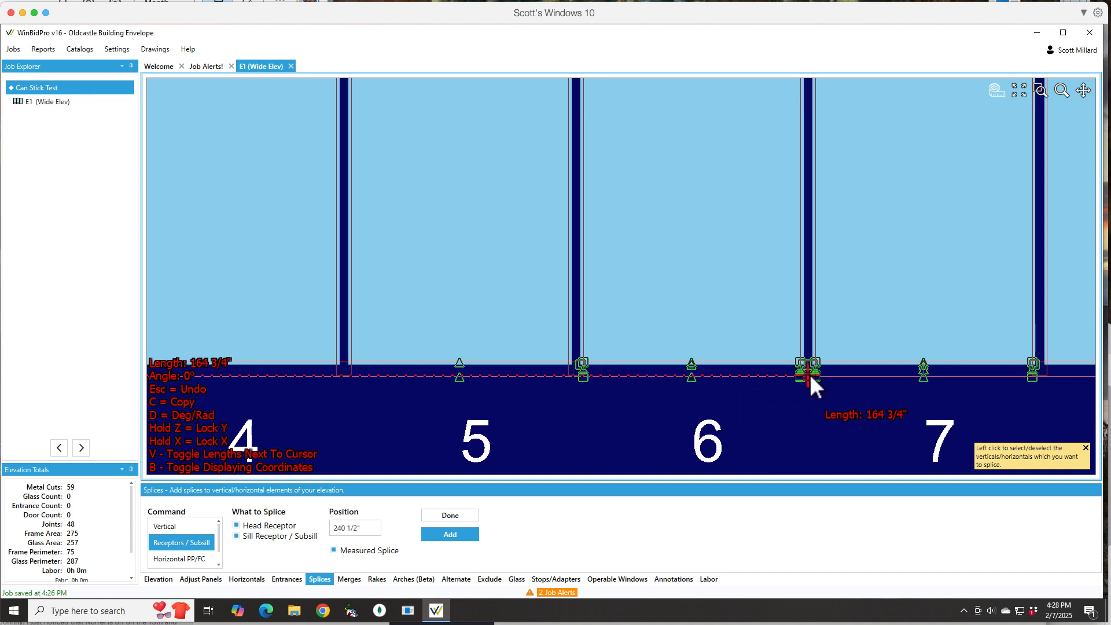
pyautogui.scroll(5, 809, 376)
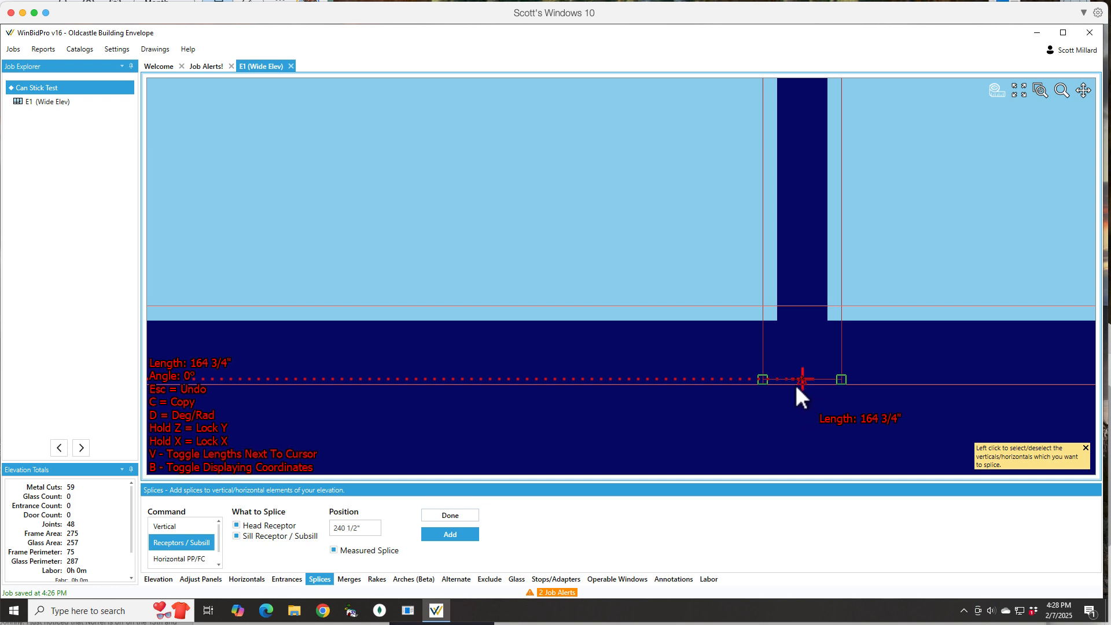
pyautogui.click(801, 379)
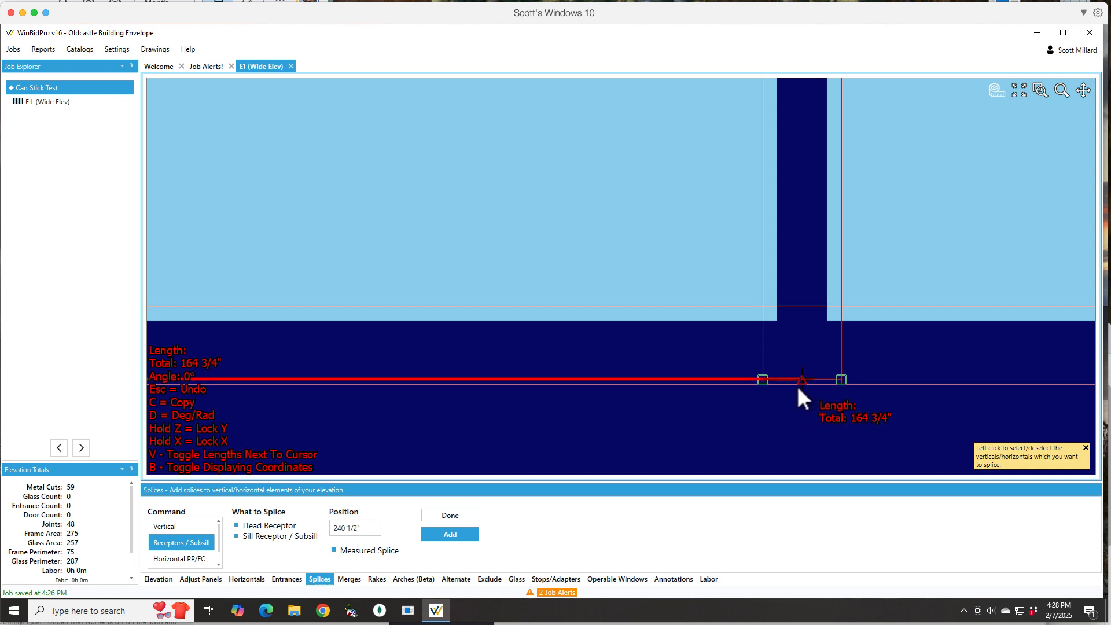
# - Add the measured splice to the head and sill receptors at 164.75 inches and return to the splice list
pyautogui.click(360, 527)
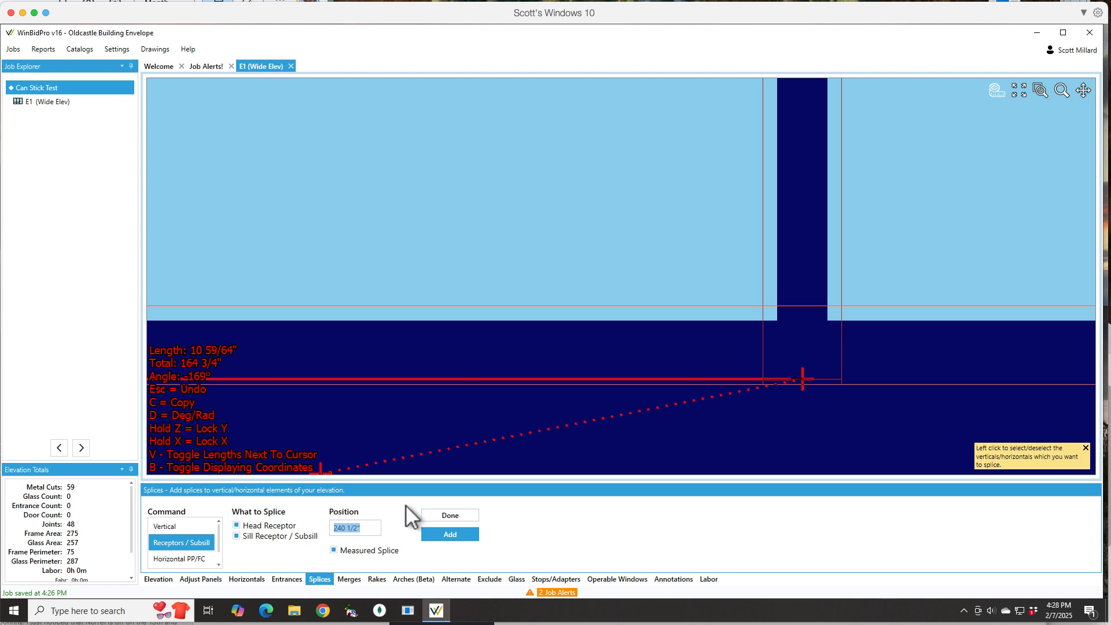
pyautogui.write('164.75')
pyautogui.click(439, 533)
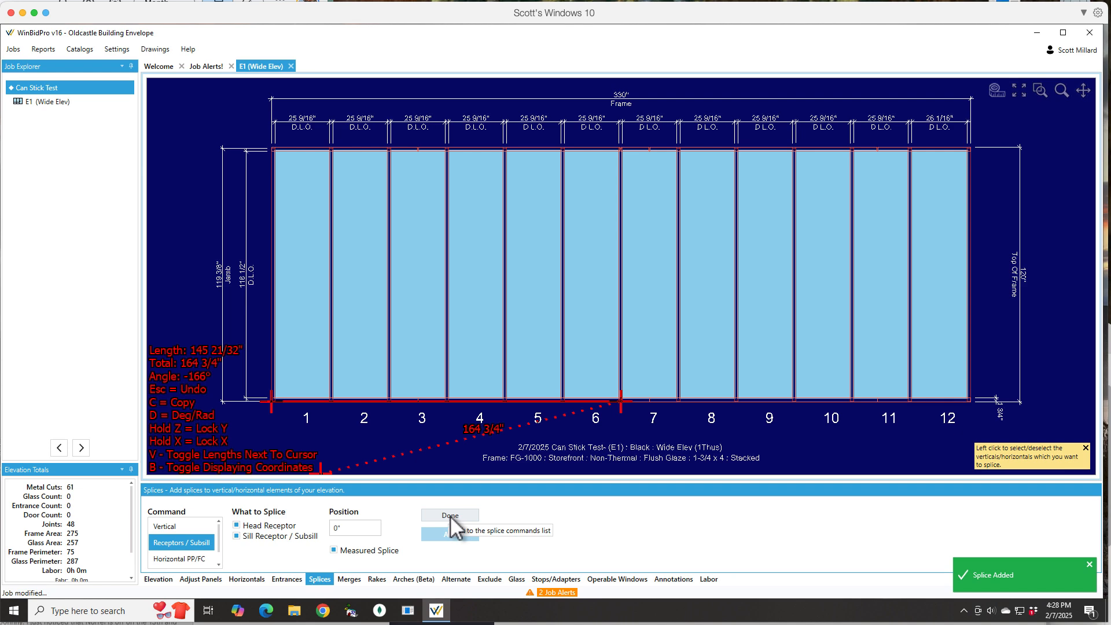
pyautogui.click(451, 515)
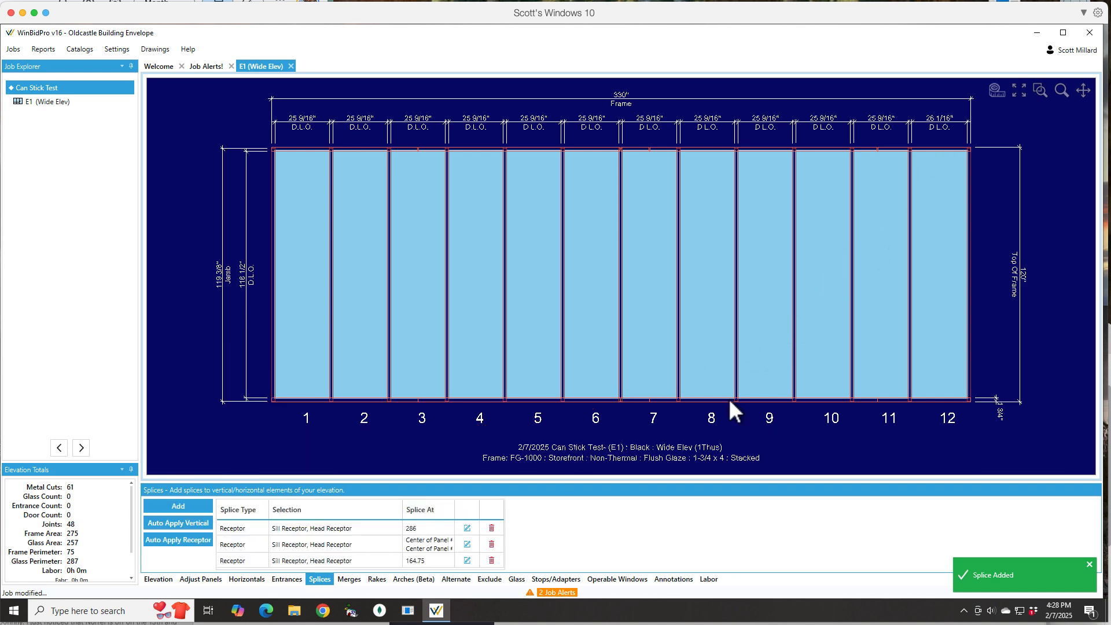
# - Examine the splice marks along the head and sill receptors, especially around panels 6 and 7
pyautogui.scroll(3, 671, 415)
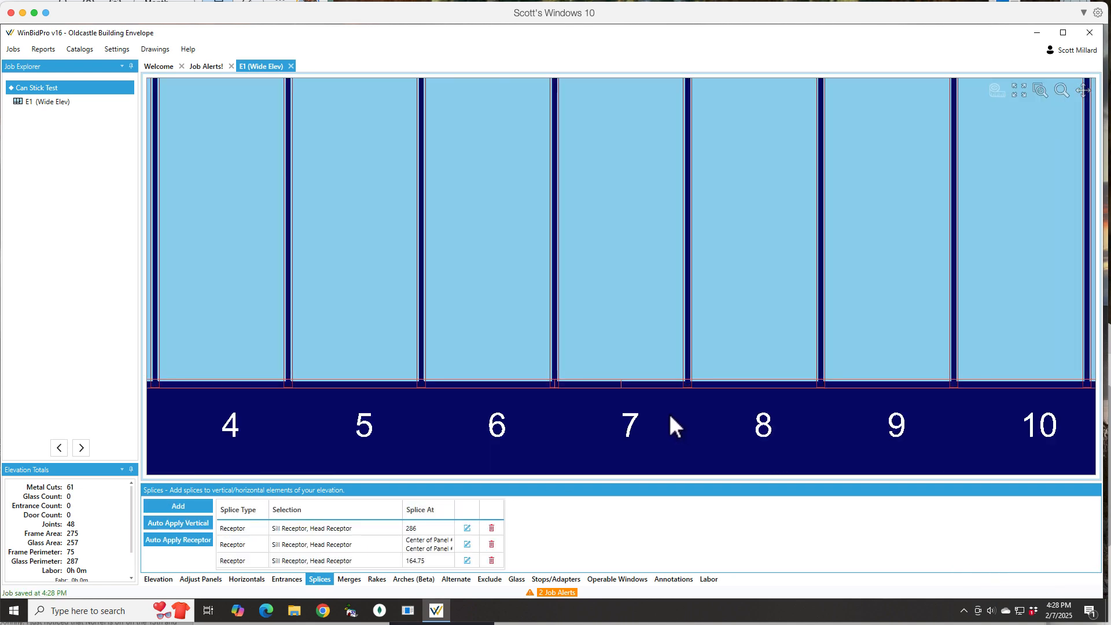
pyautogui.scroll(-3, 669, 414)
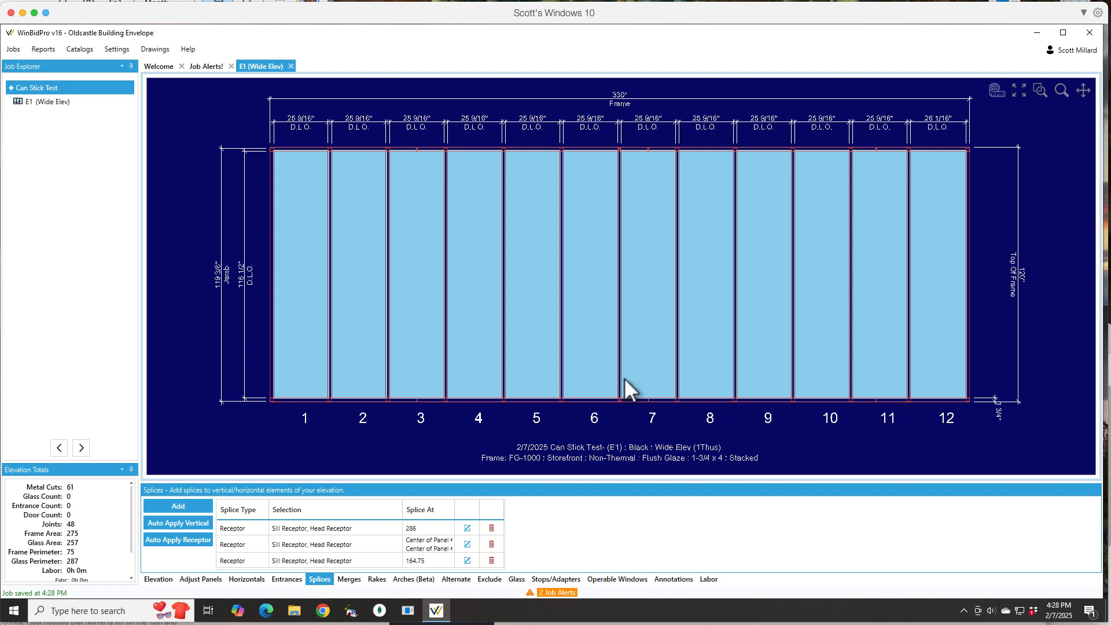
pyautogui.scroll(-3, 626, 391)
pyautogui.scroll(2, 657, 345)
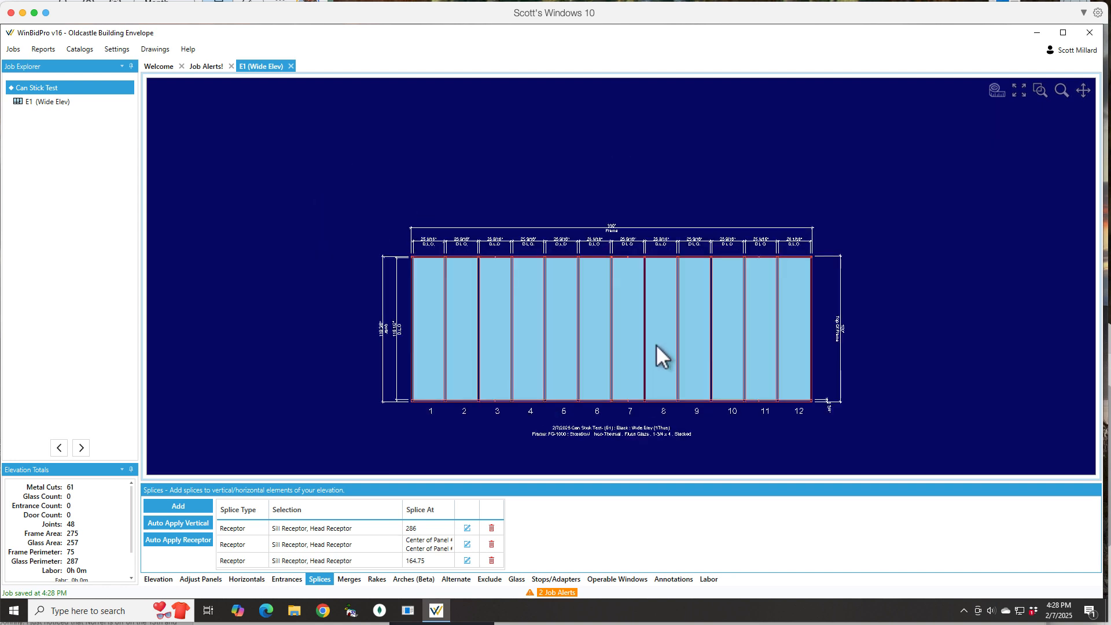
pyautogui.scroll(1, 657, 345)
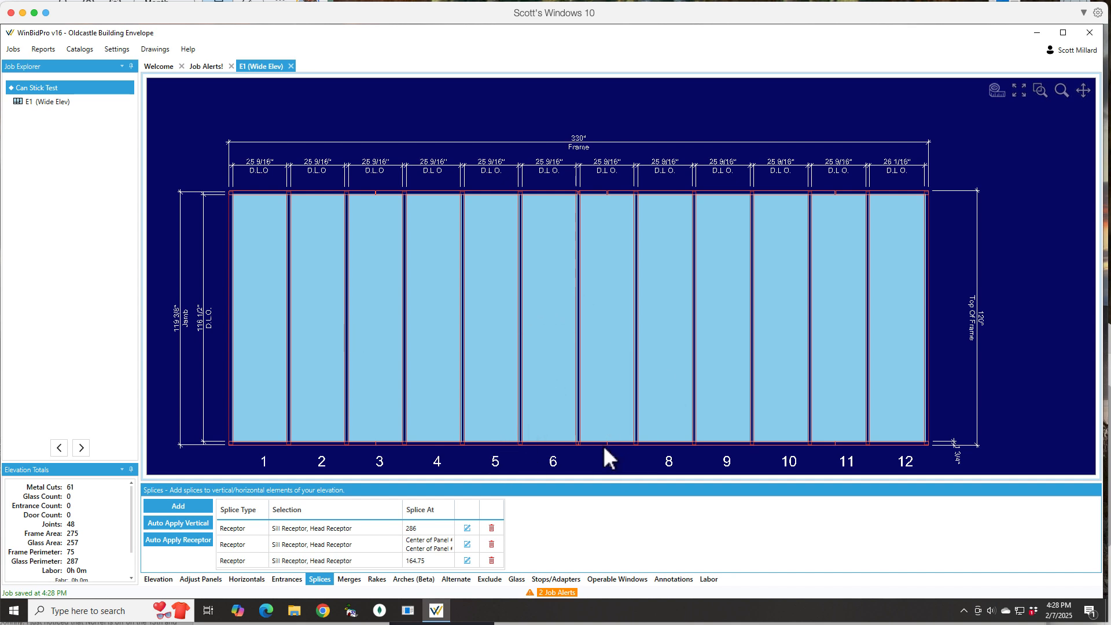
pyautogui.scroll(1, 480, 462)
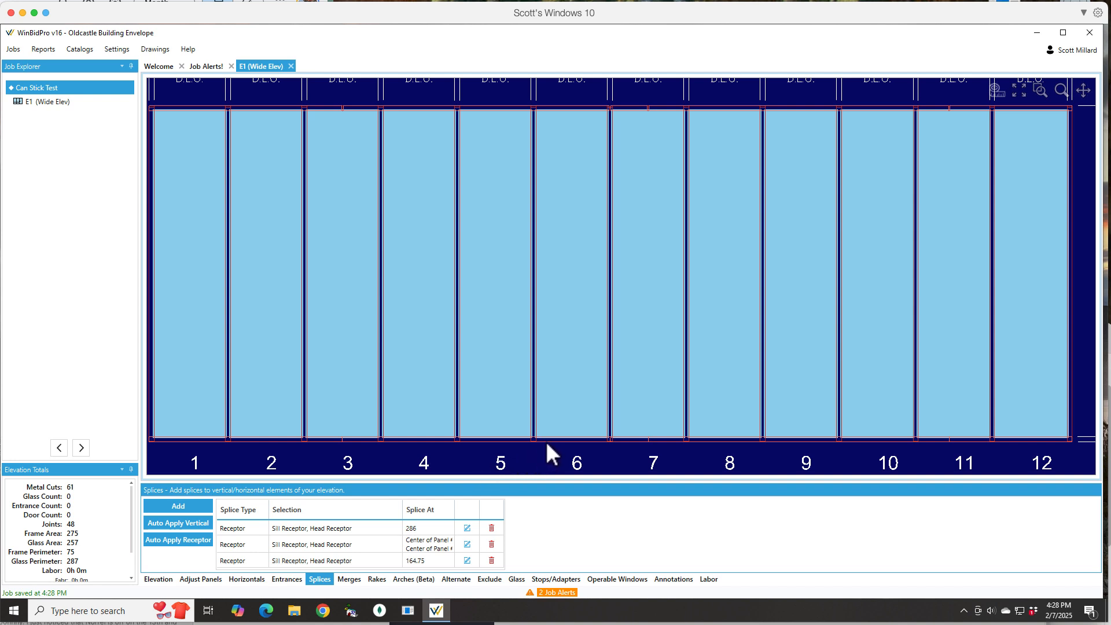
pyautogui.scroll(-1, 547, 440)
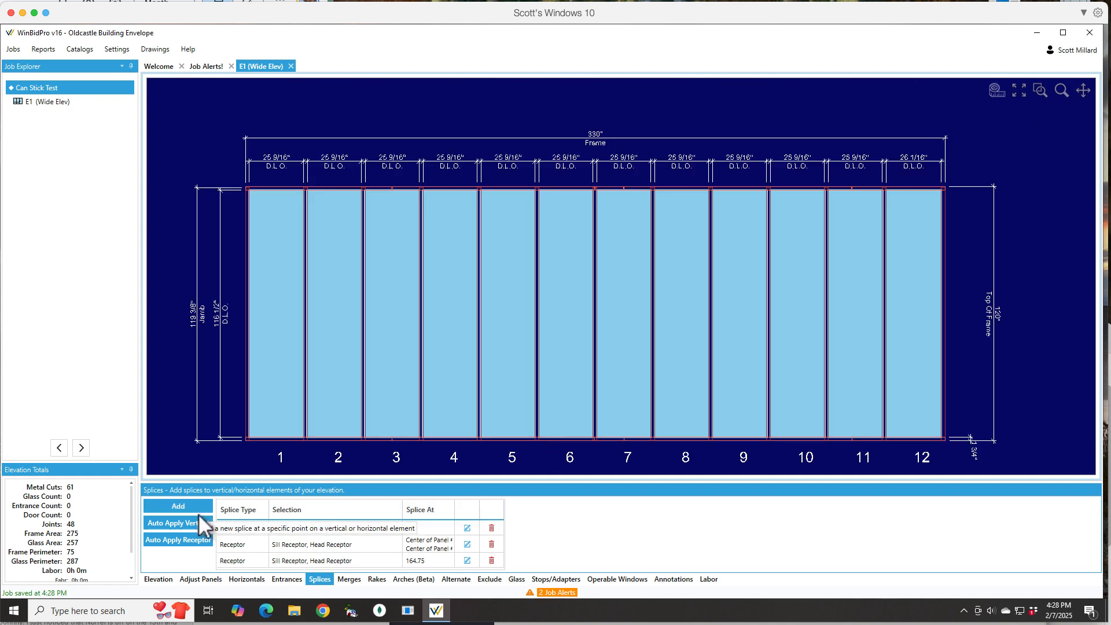
# - Start another receptor splice and compare the predefined splice points with the Measured Splice option
pyautogui.click(182, 507)
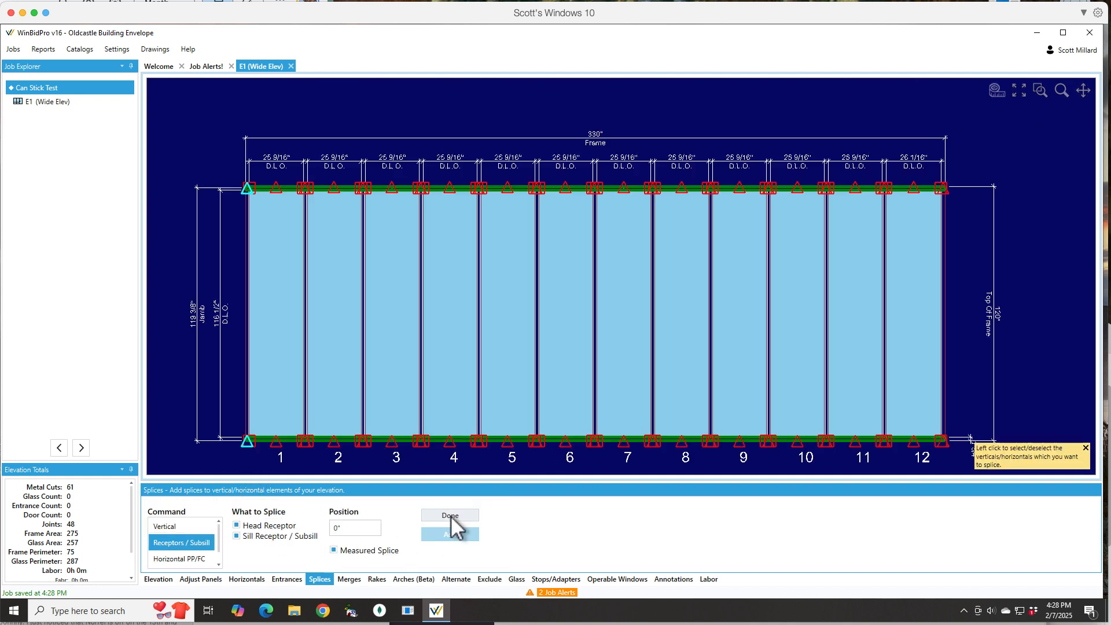
pyautogui.click(334, 552)
pyautogui.click(335, 567)
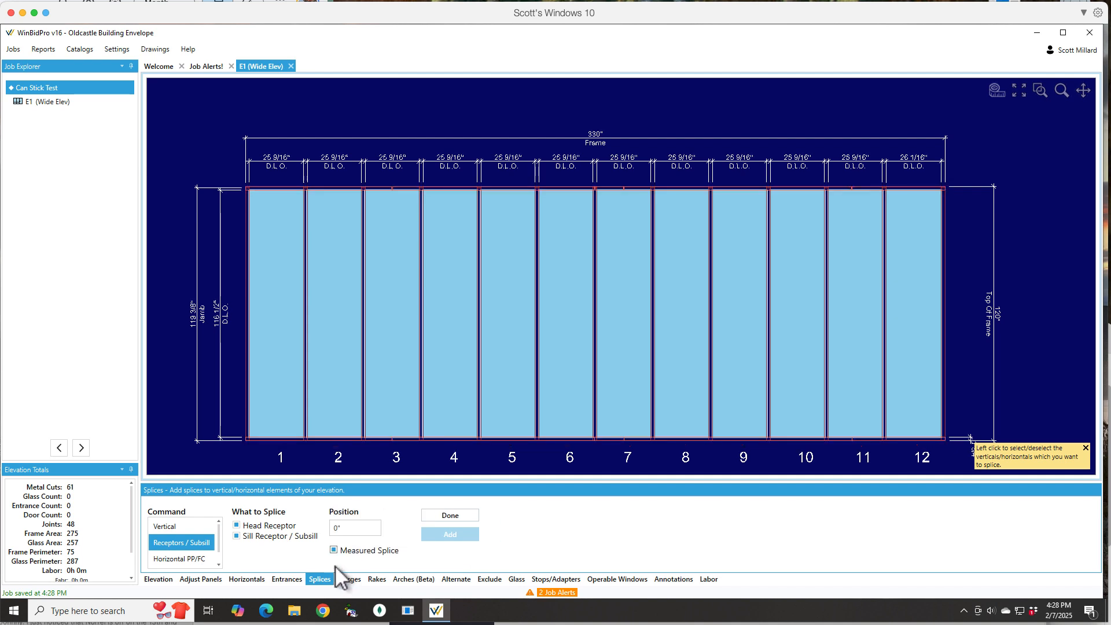
pyautogui.click(334, 550)
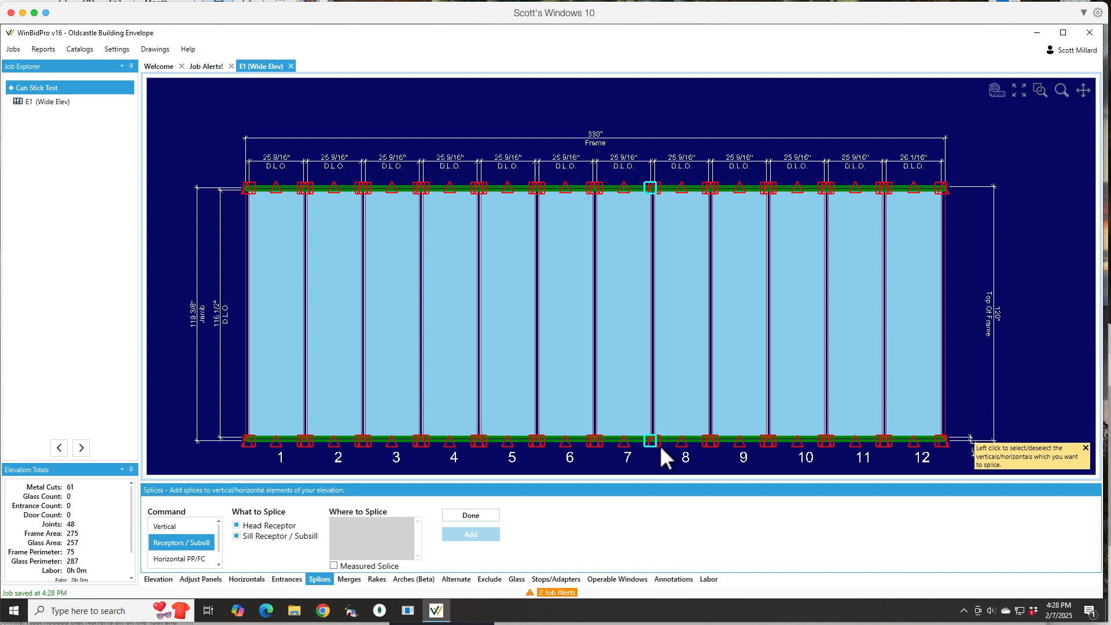
pyautogui.click(335, 566)
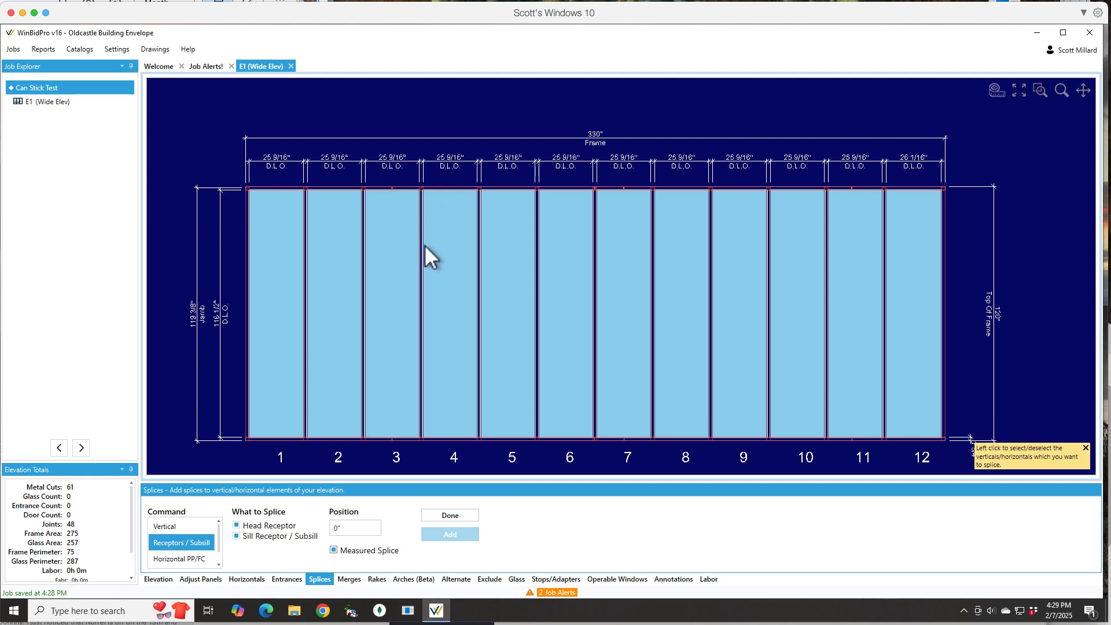
# - Review the splice options for Horizontal PP/FC and Head/Sill B/PP/FC
pyautogui.scroll(-1, 179, 534)
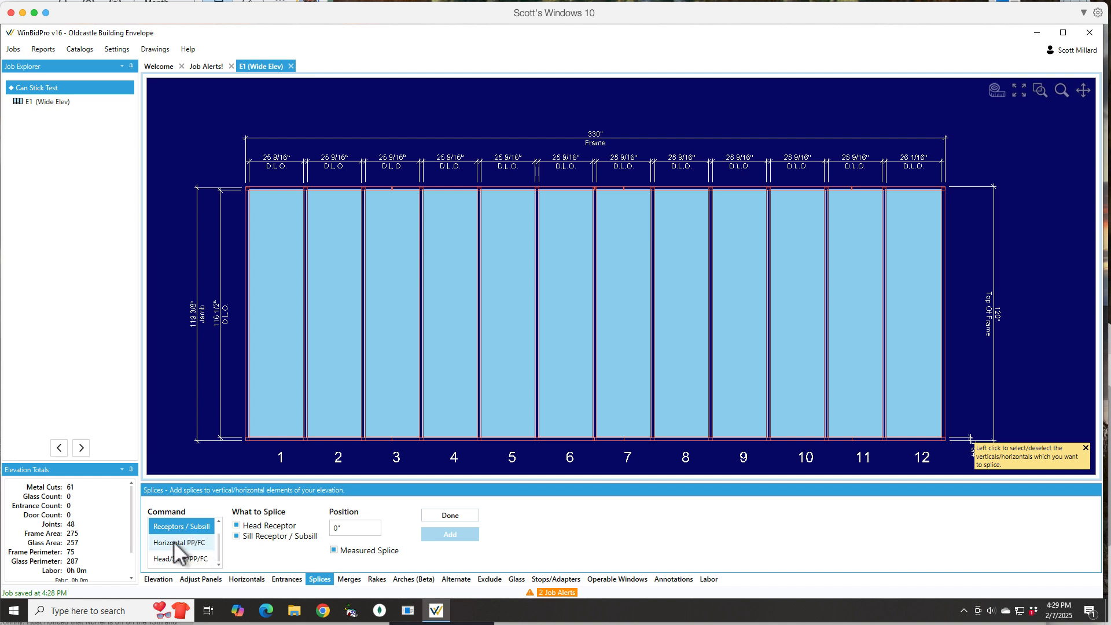
pyautogui.click(175, 541)
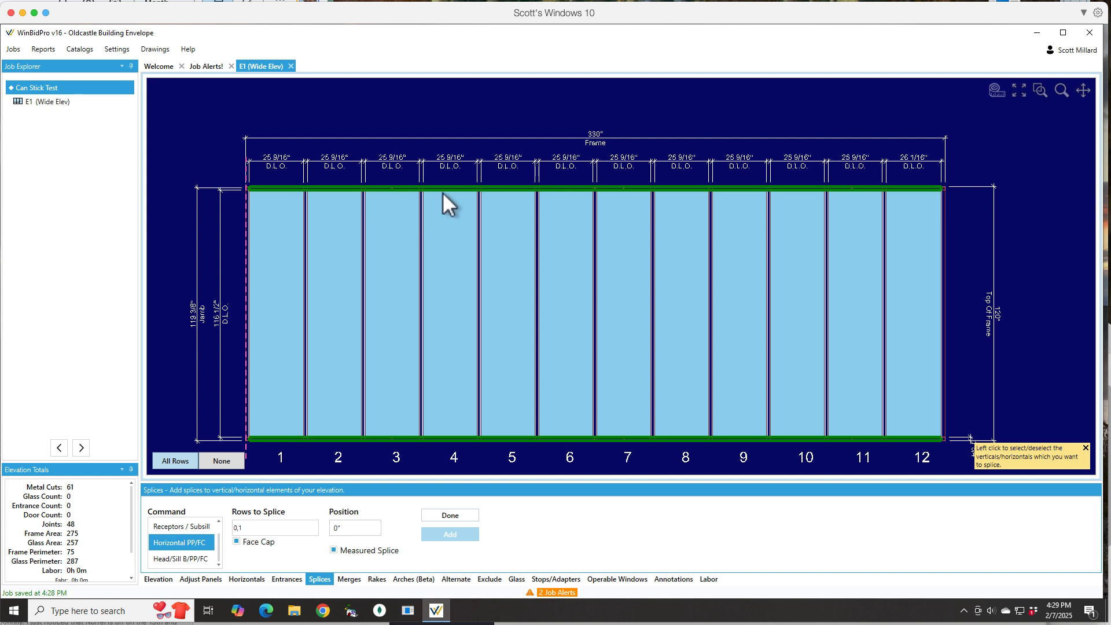
pyautogui.click(168, 557)
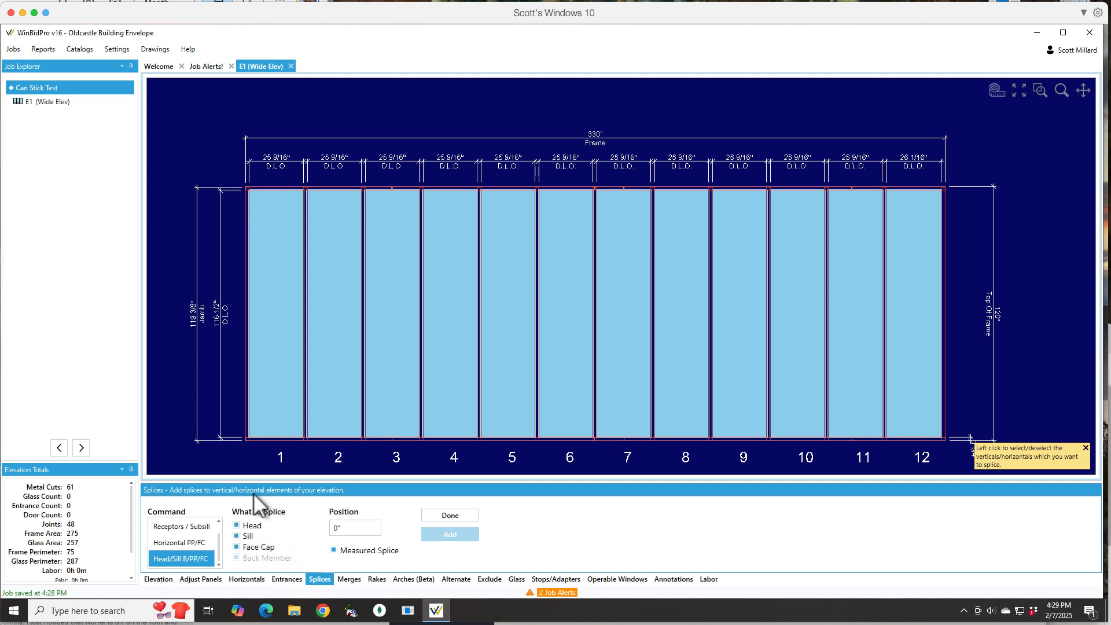
# - Switch the splice command to Vertical and deselect all verticals
pyautogui.click(218, 521)
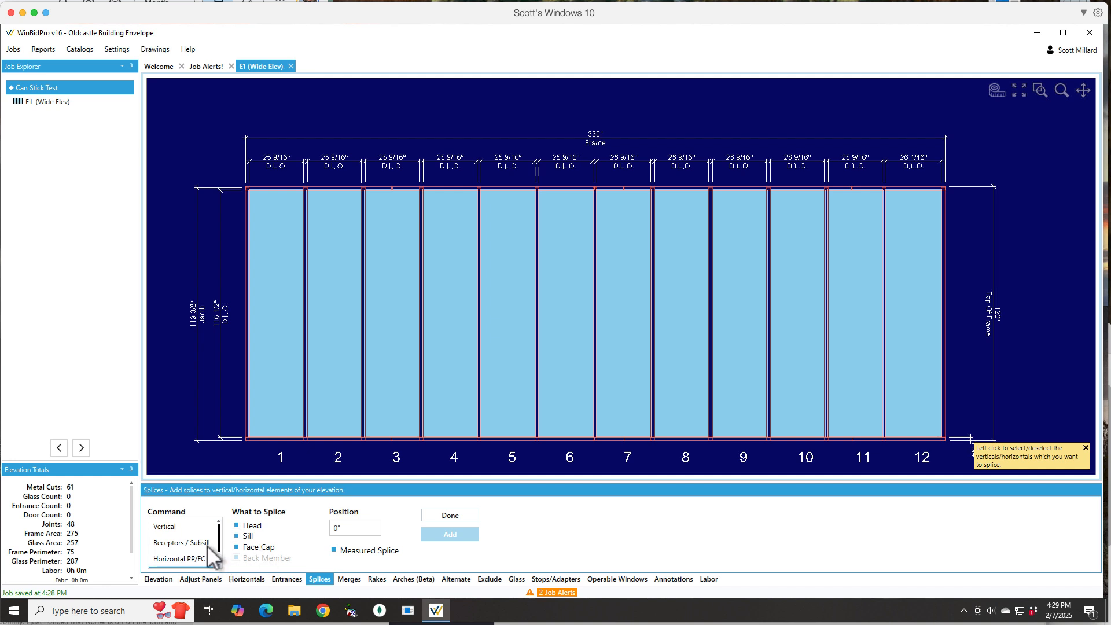
pyautogui.click(174, 527)
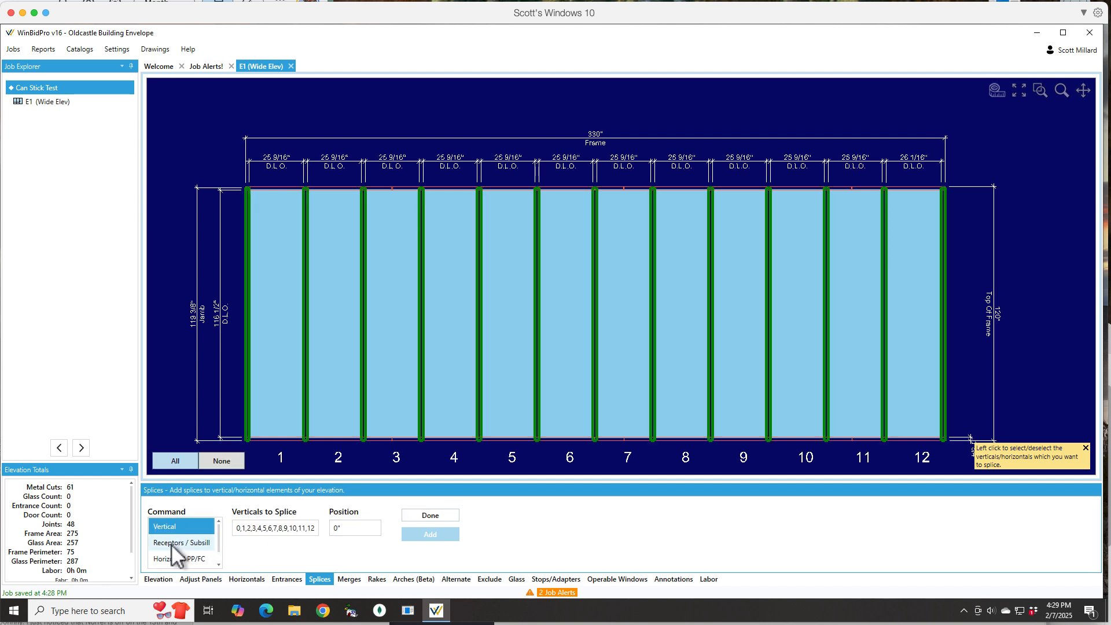
pyautogui.click(171, 543)
pyautogui.click(193, 527)
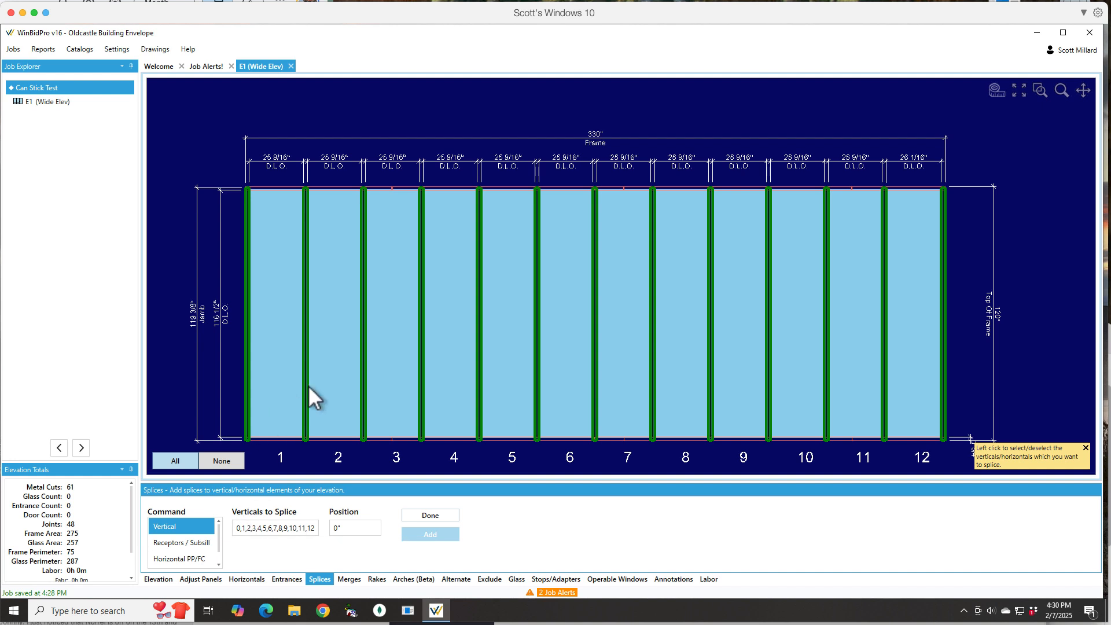
pyautogui.click(233, 460)
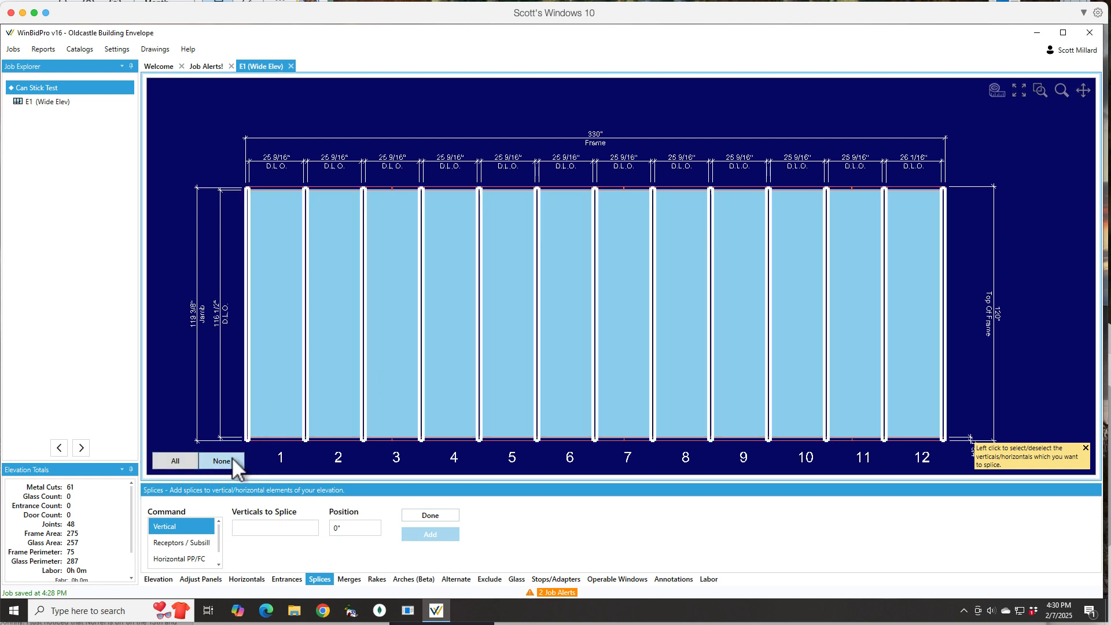
# - Mark verticals 1 and 3 for splicing and switch the splice command back to Receptors / Subsill
pyautogui.click(304, 401)
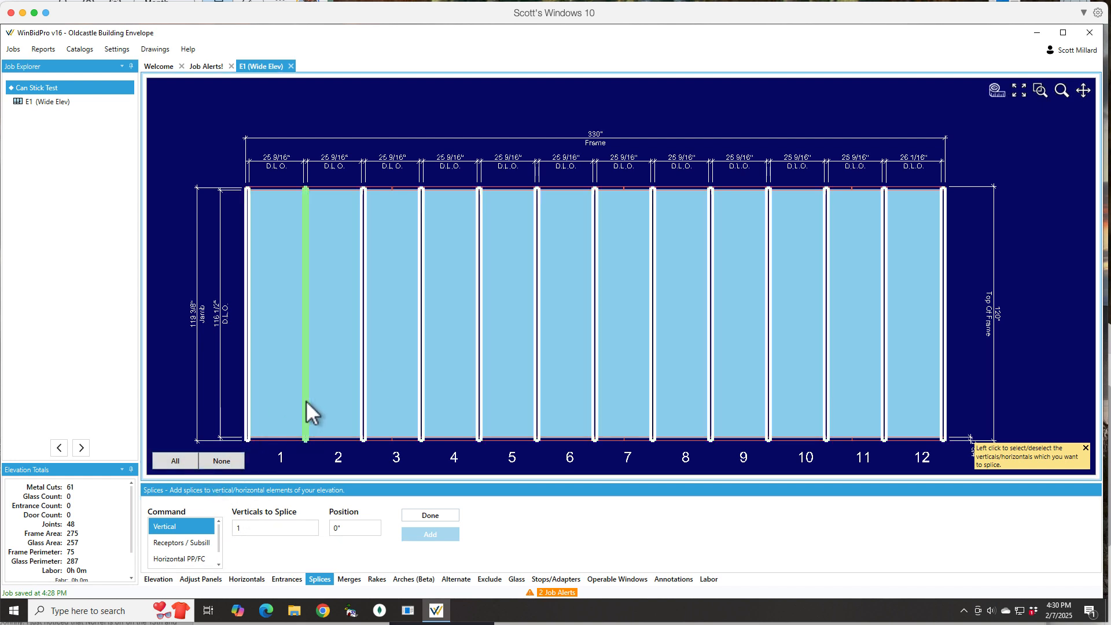
pyautogui.click(420, 382)
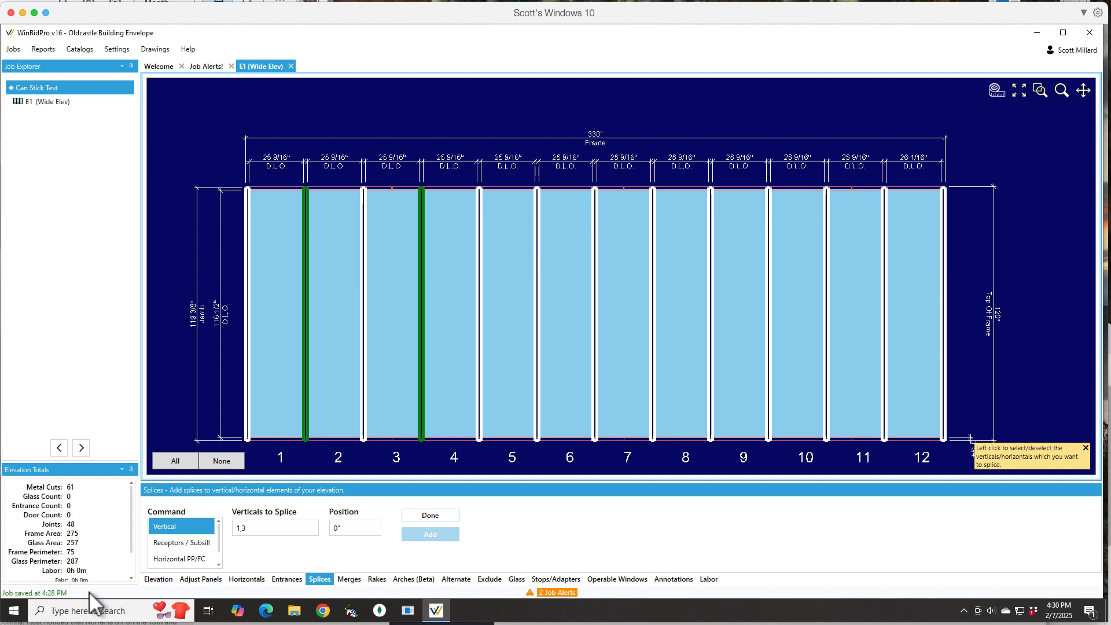
pyautogui.click(178, 542)
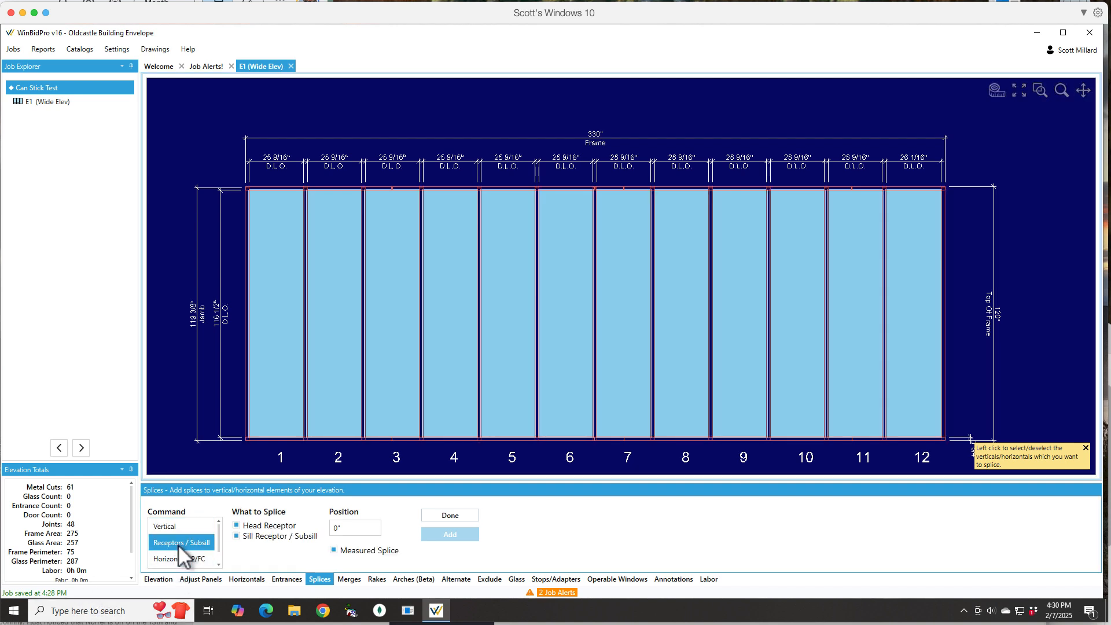
pyautogui.scroll(-1, 178, 544)
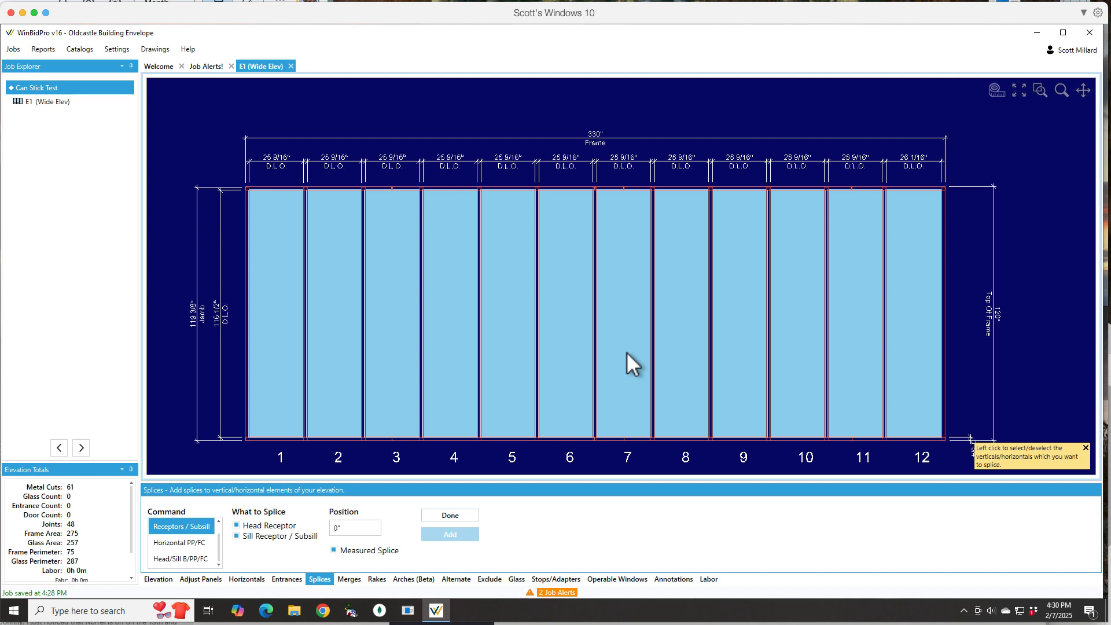
# - Examine the head receptor splice at the vertical between panels 6 and 7 up close, and return to the whole elevation
pyautogui.scroll(5, 620, 184)
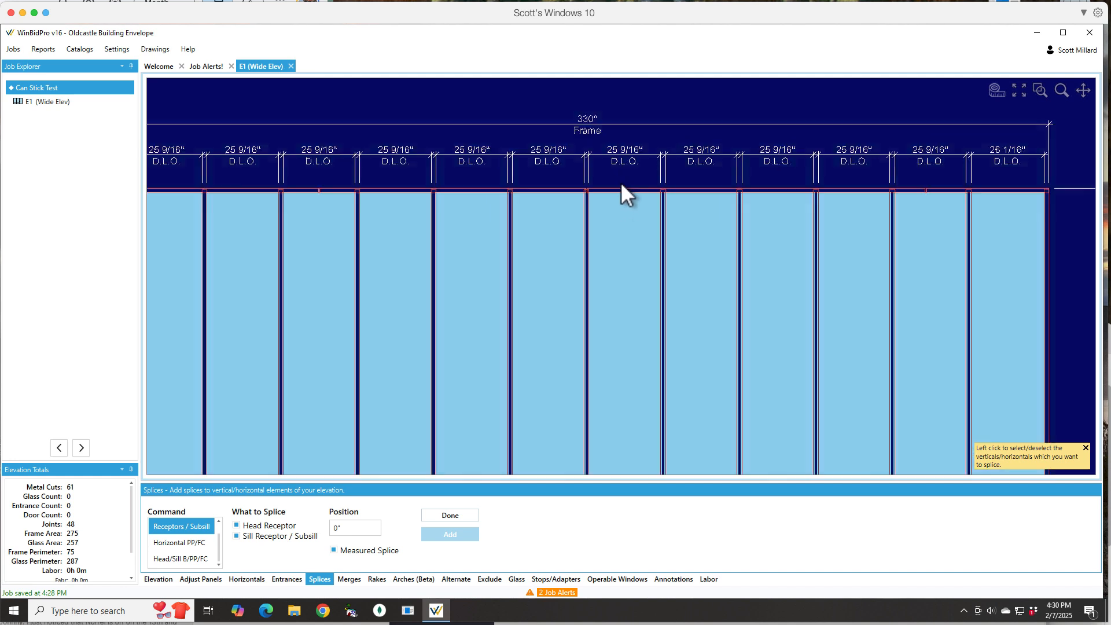
pyautogui.scroll(-4, 637, 210)
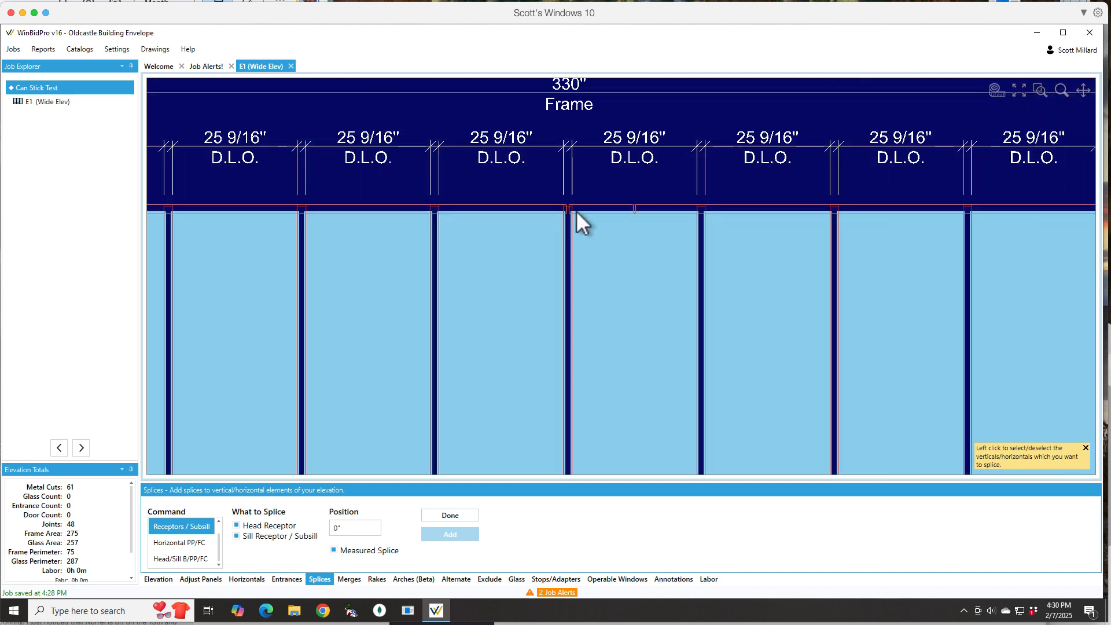
pyautogui.scroll(3, 573, 216)
pyautogui.scroll(3, 592, 215)
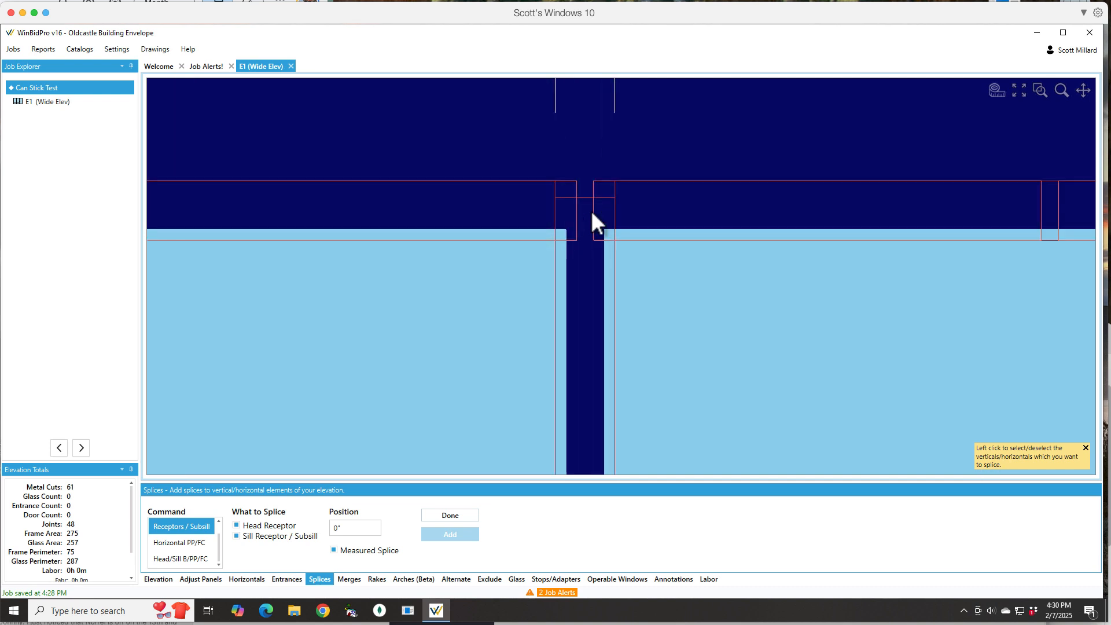
pyautogui.scroll(-10, 591, 211)
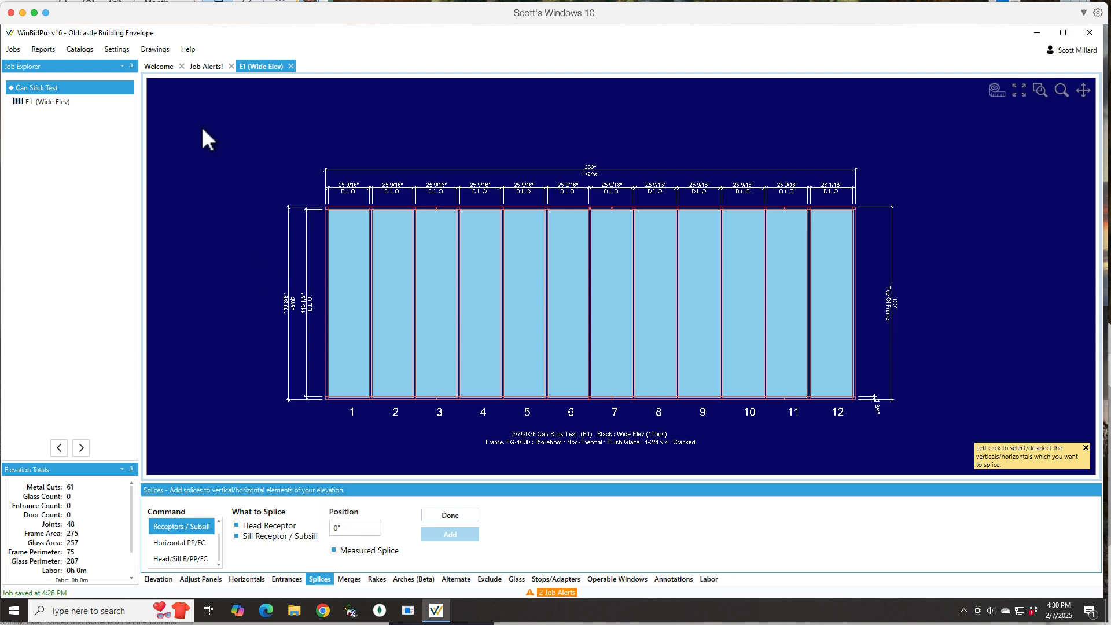
# - Open the elevation's framing system and bring up the splice parts of its head receptor assembly
pyautogui.click(158, 579)
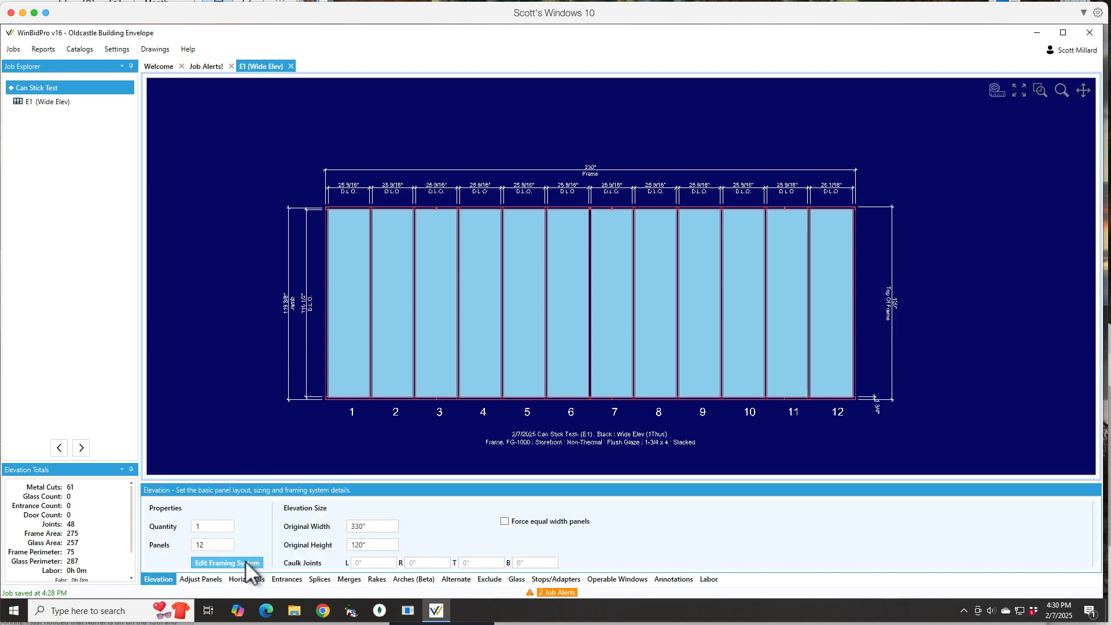
pyautogui.click(236, 564)
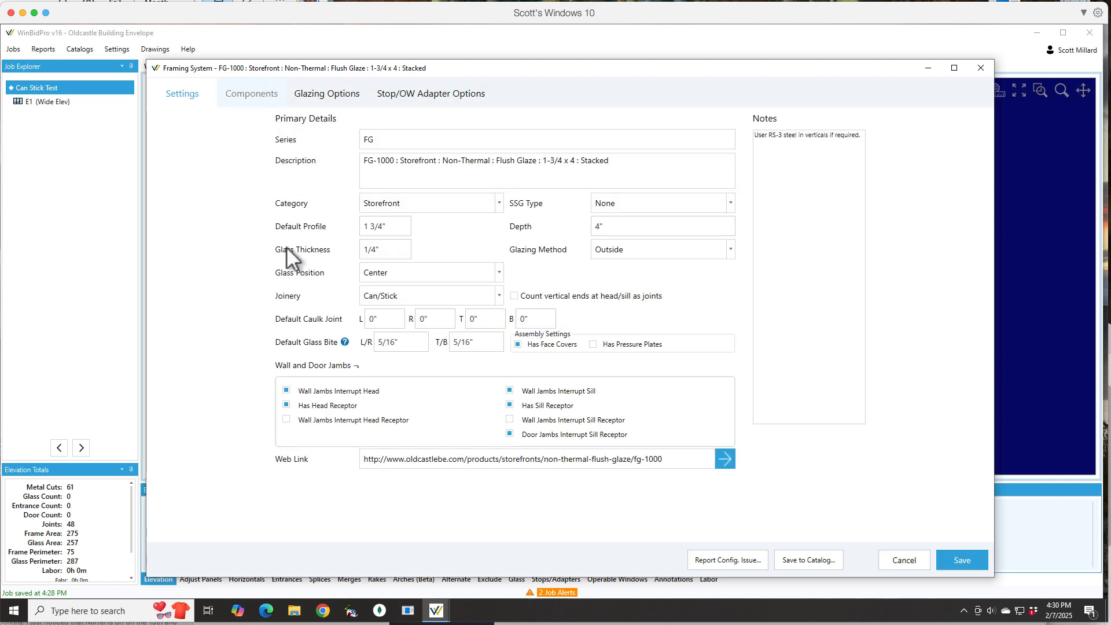
pyautogui.click(250, 95)
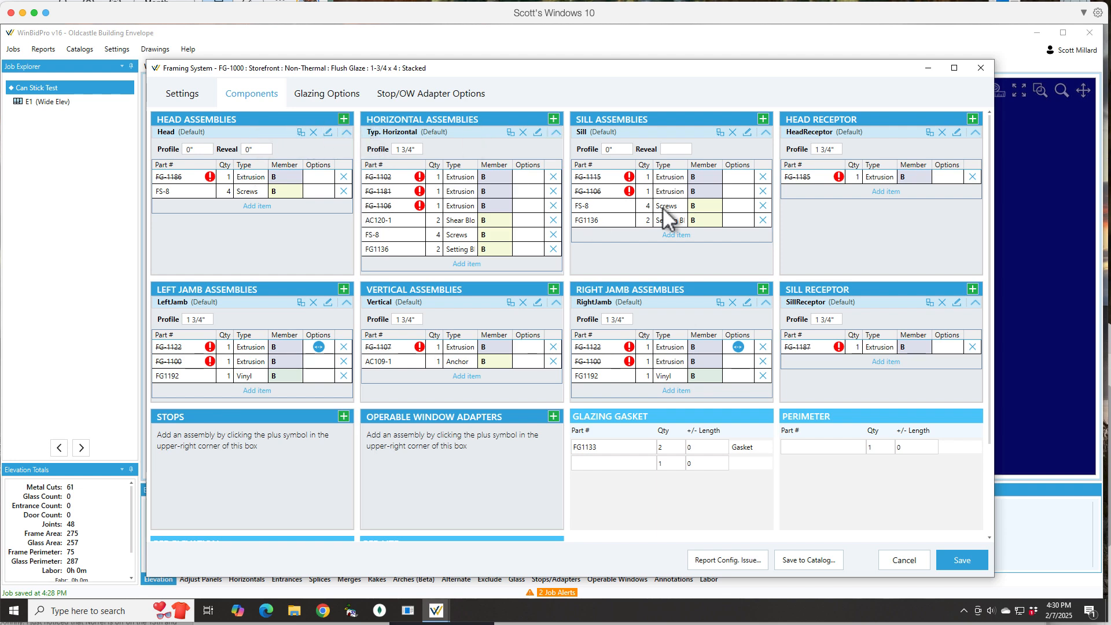
pyautogui.click(957, 131)
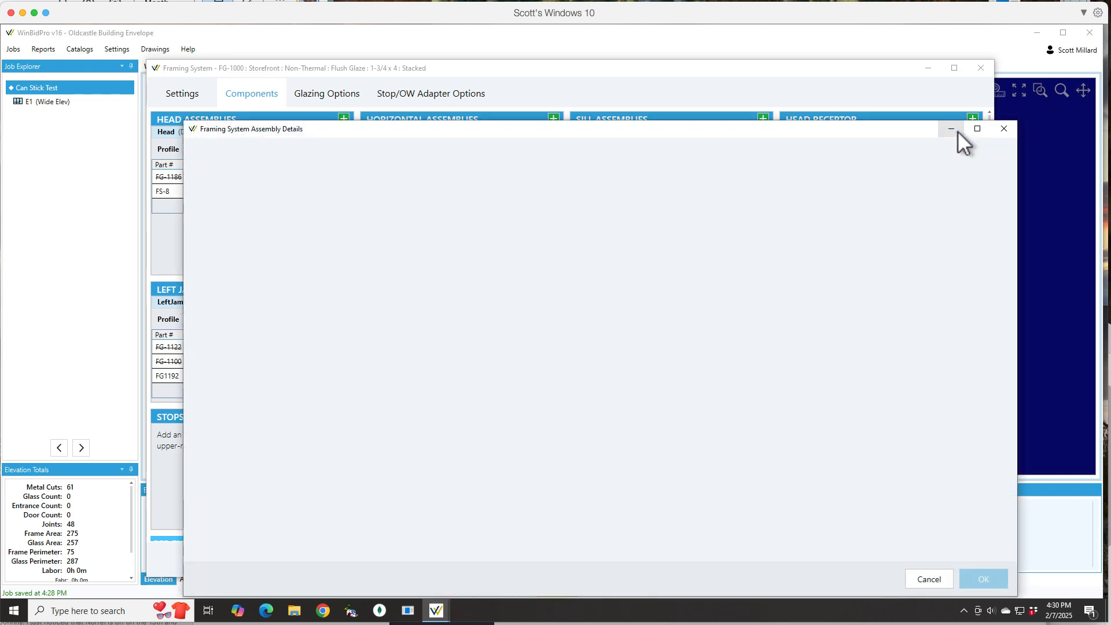
pyautogui.click(514, 146)
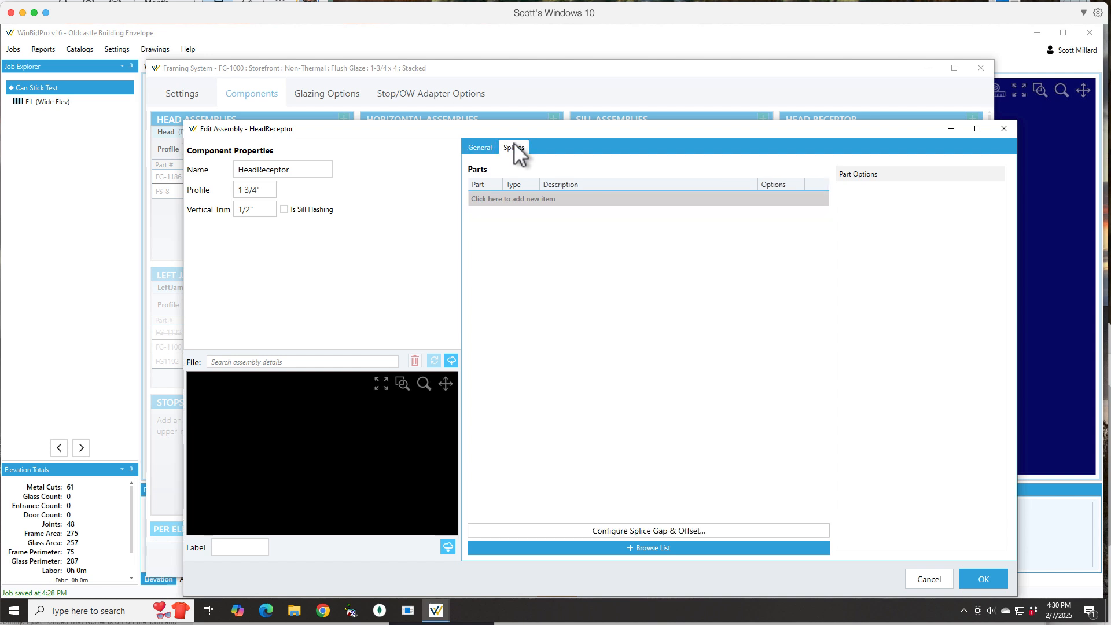
# - Search the parts catalog for "splice" and add part CW671 to the head receptor's splice parts
pyautogui.click(521, 196)
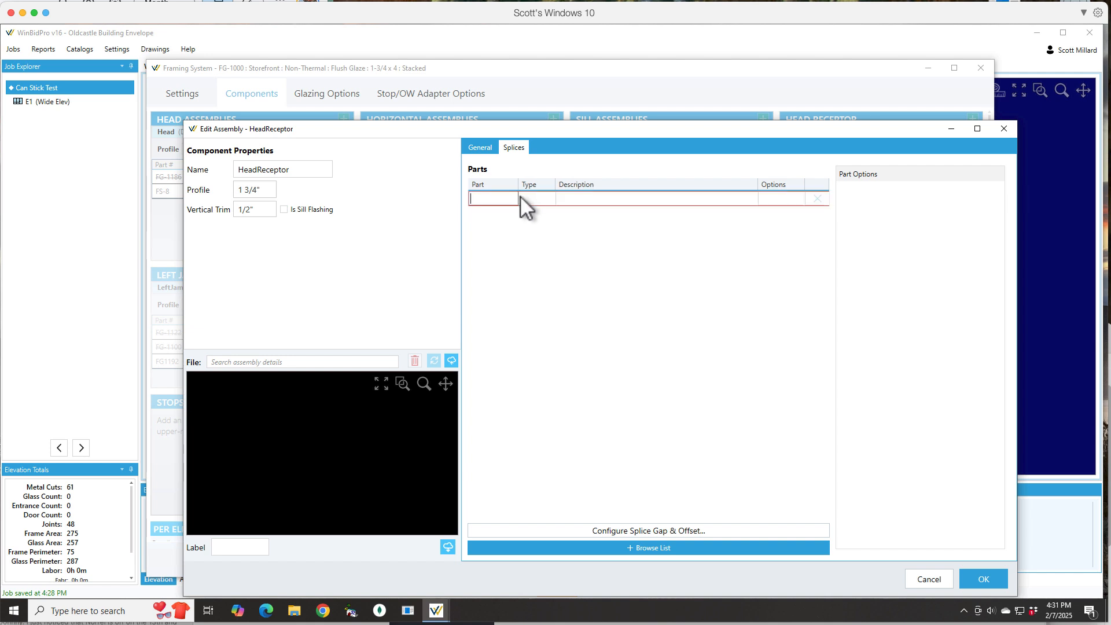
pyautogui.click(673, 548)
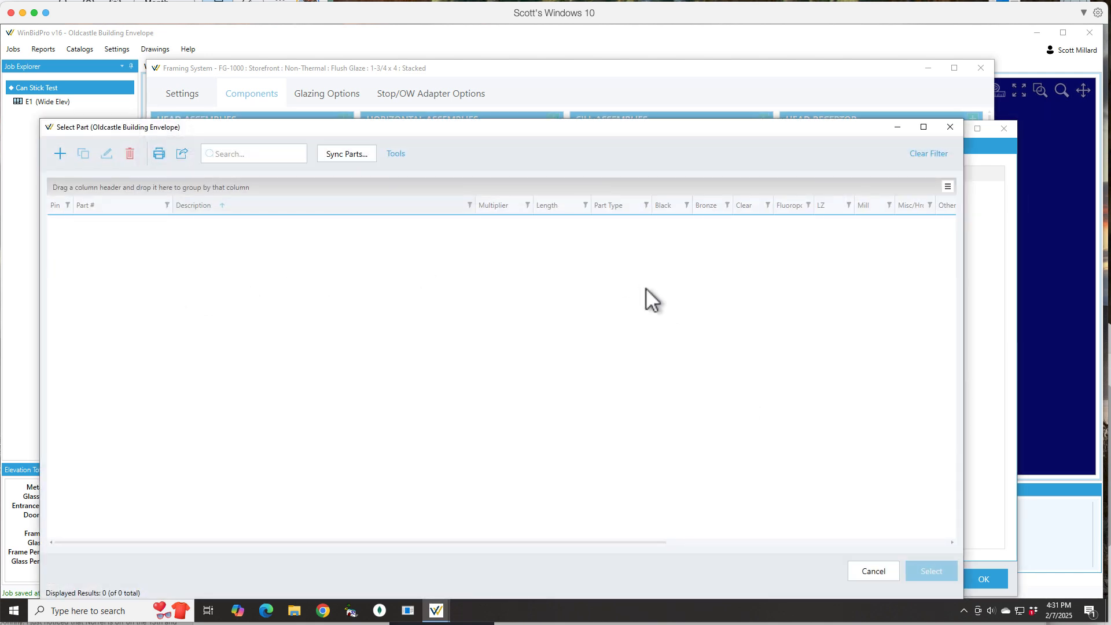
pyautogui.click(256, 157)
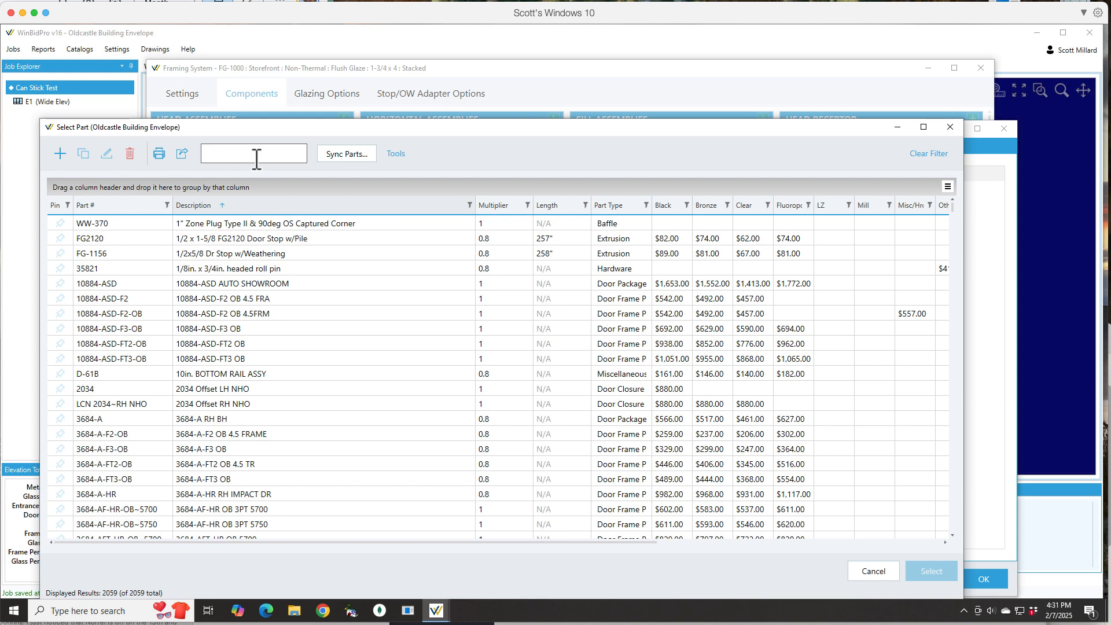
pyautogui.write('splice')
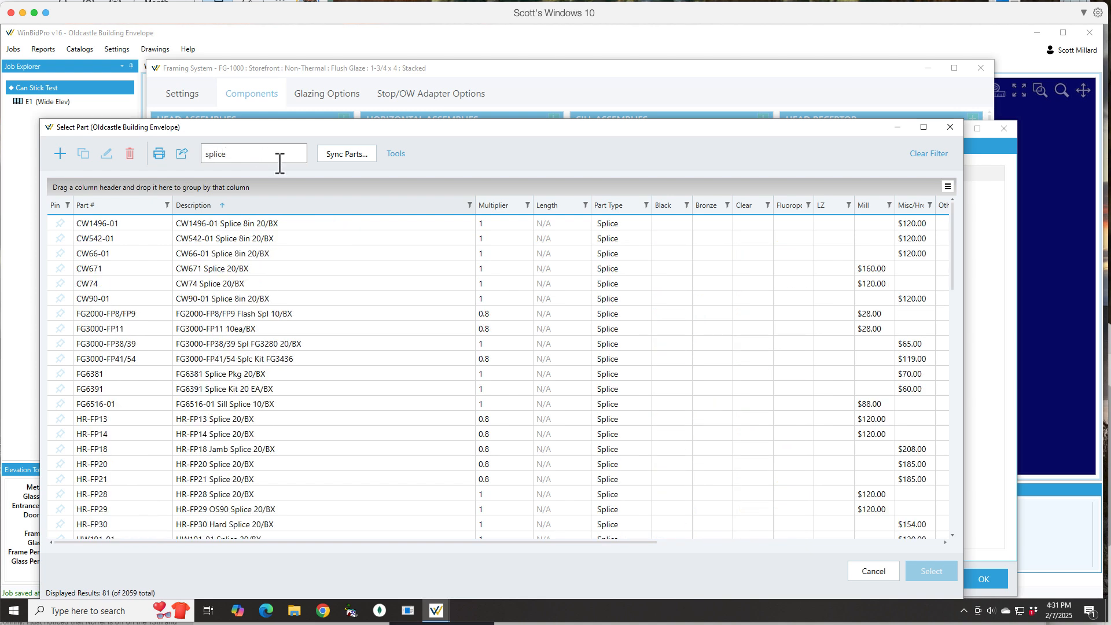
pyautogui.click(214, 269)
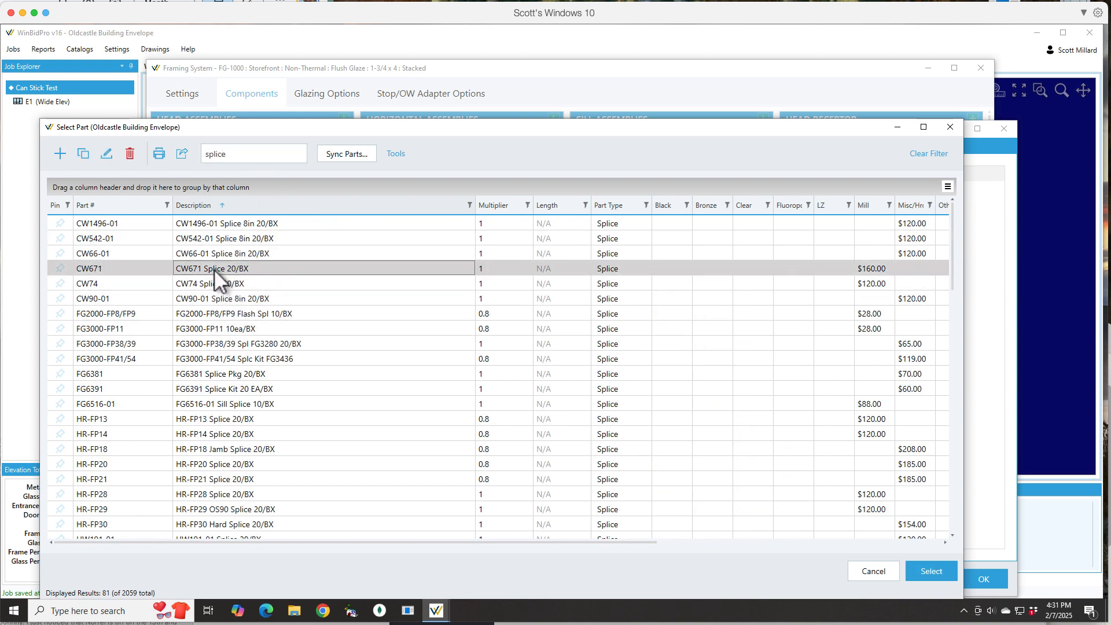
pyautogui.click(931, 571)
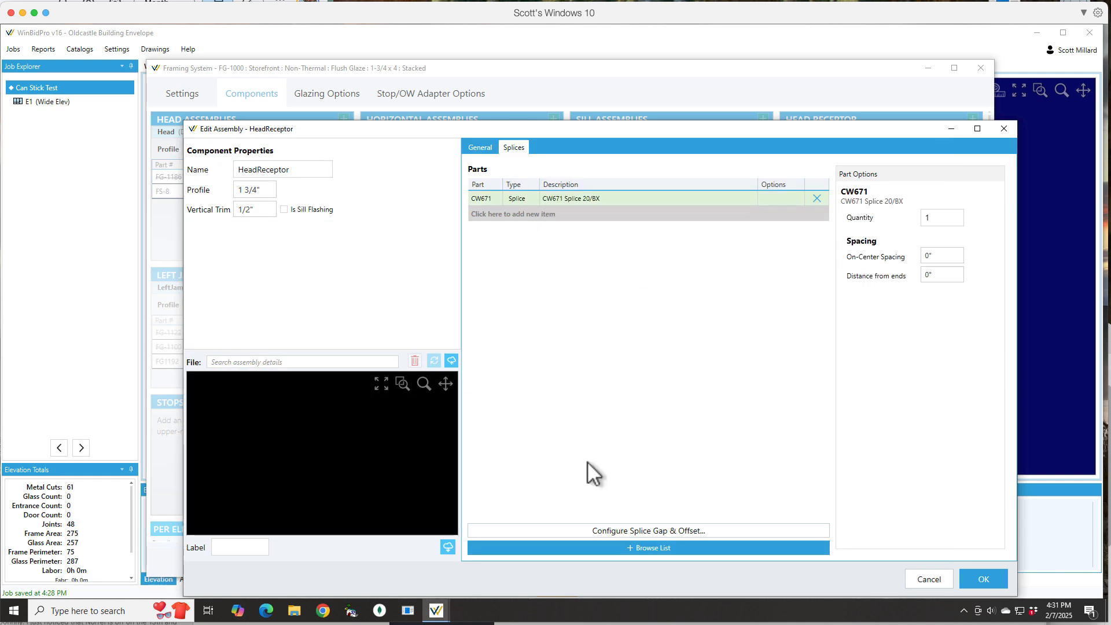
# - Review and save the head receptor's splice gap and offset configuration, and accept the assembly changes
pyautogui.click(629, 529)
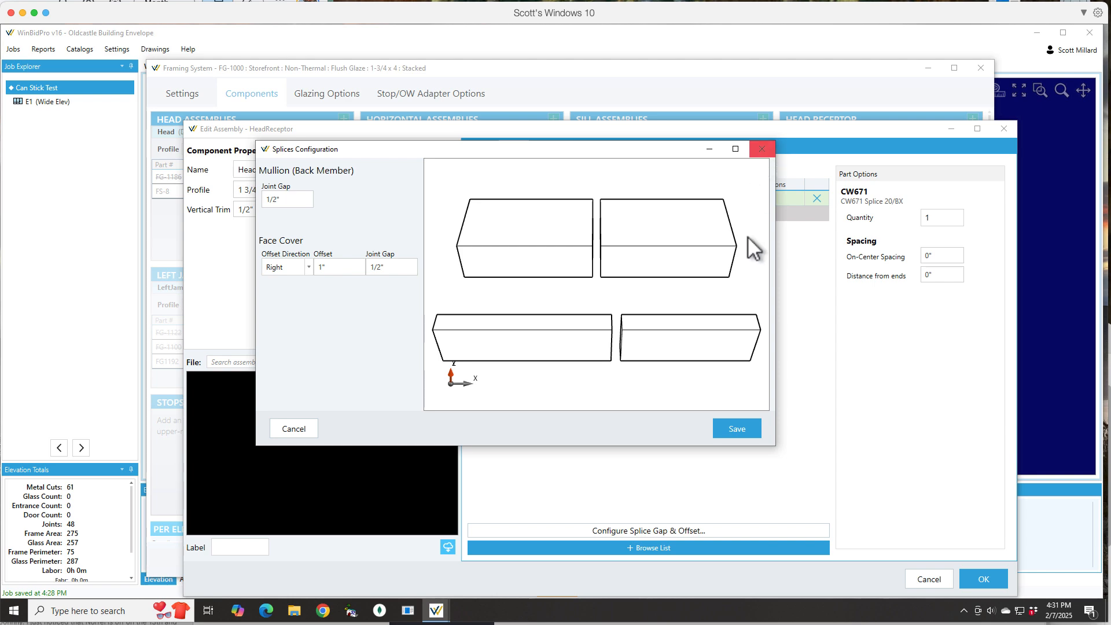
pyautogui.click(745, 439)
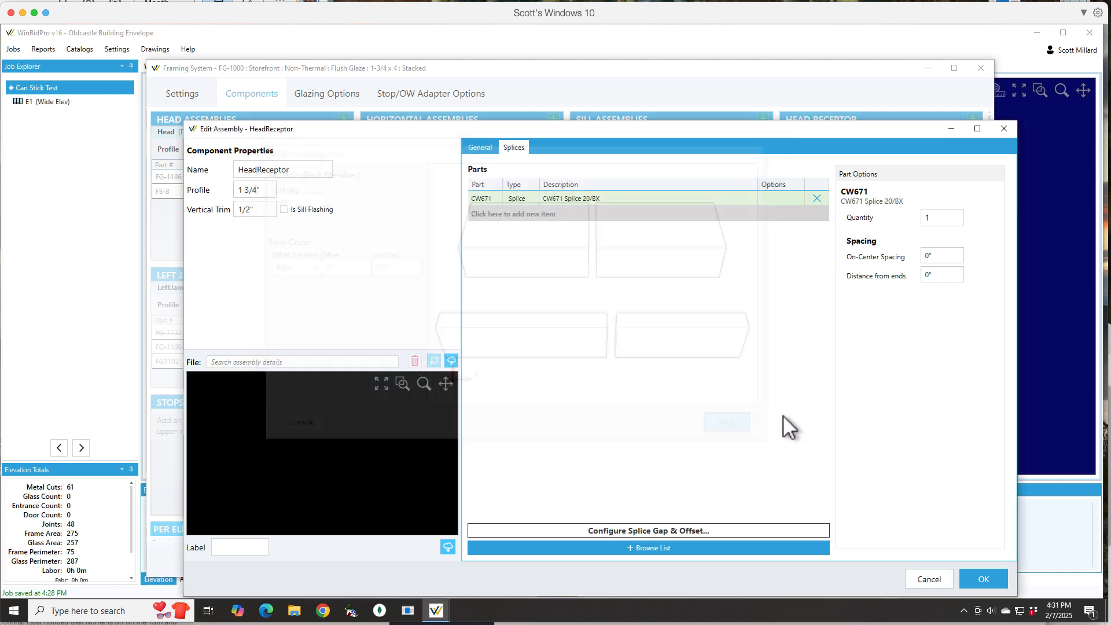
pyautogui.click(980, 579)
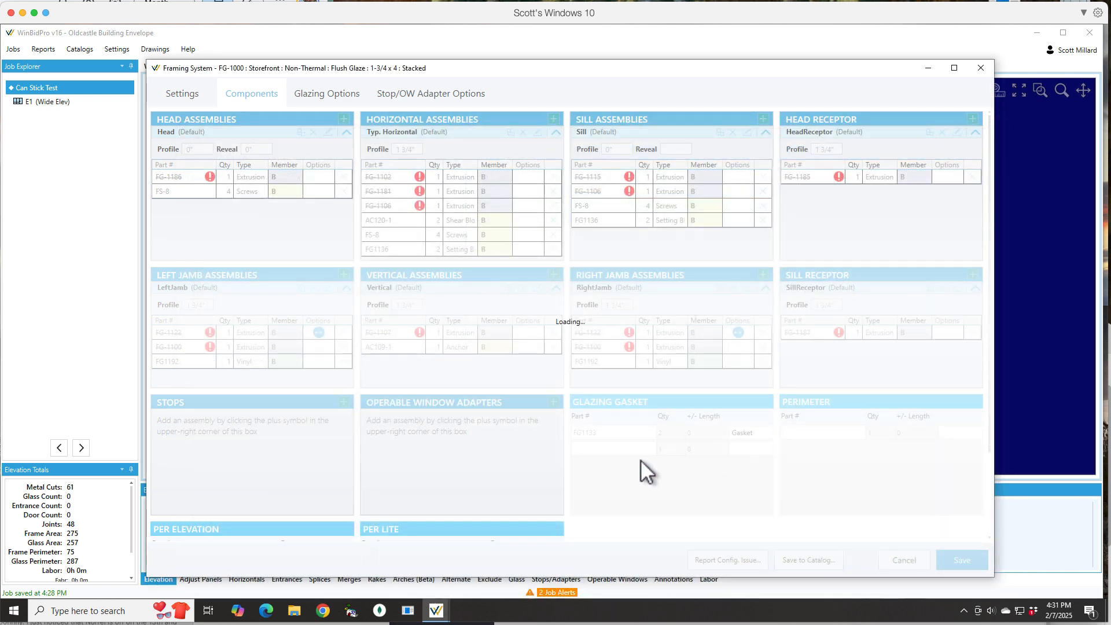